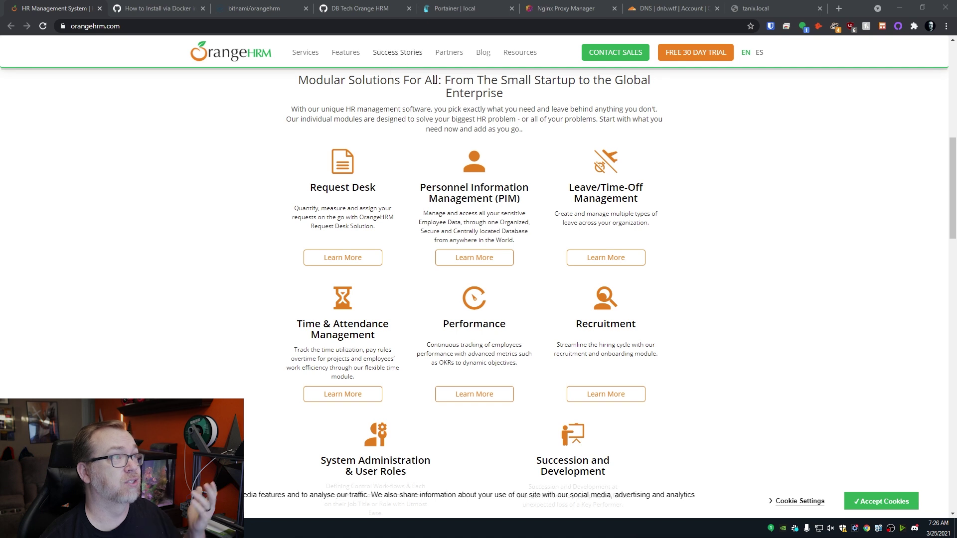
Review the OrangeHRM Docker install wiki page.
scroll(367, 206, down, 4)
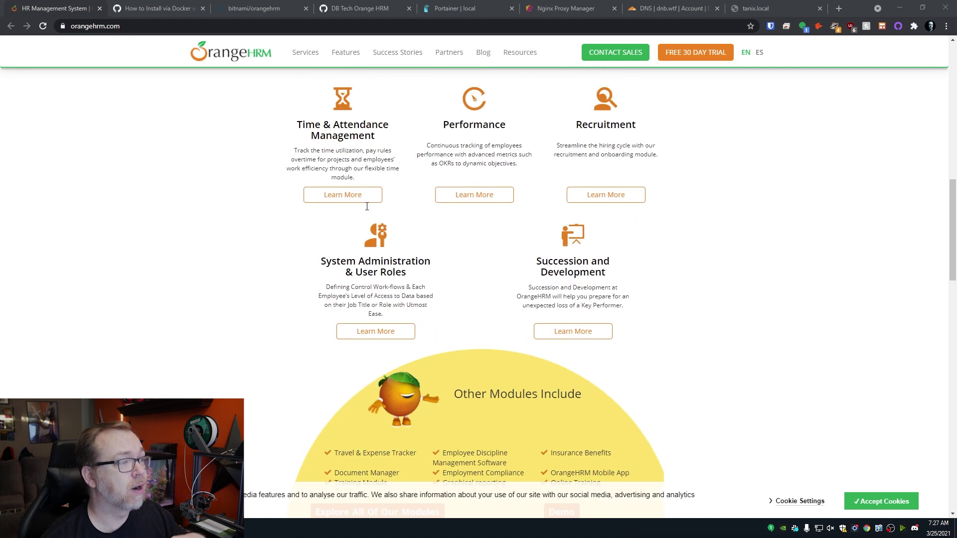
scroll(367, 206, down, 3)
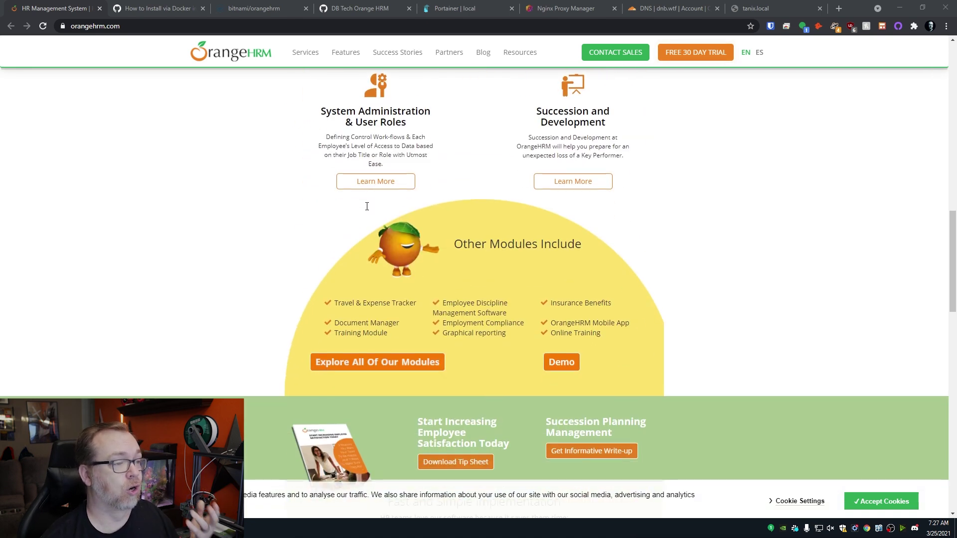
scroll(367, 207, down, 5)
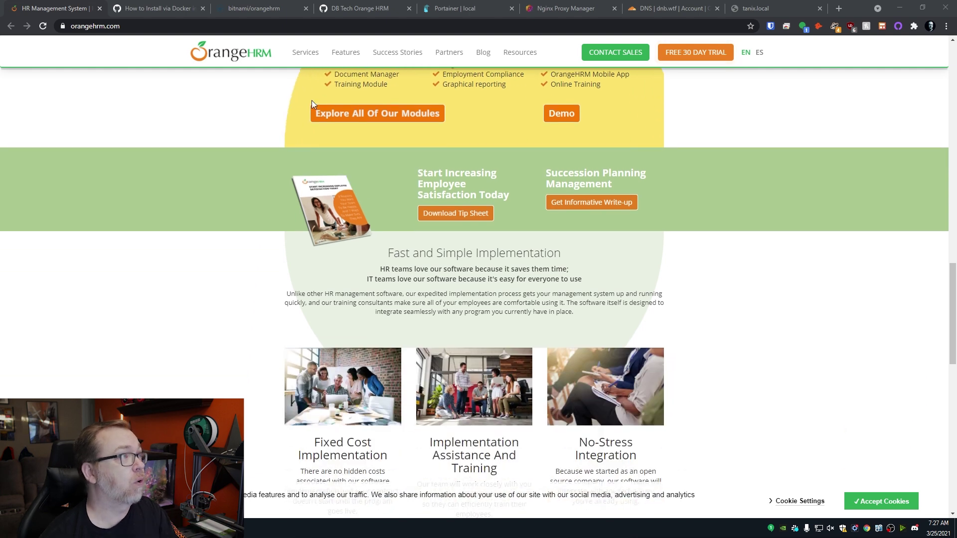
key(ctrl+Tab)
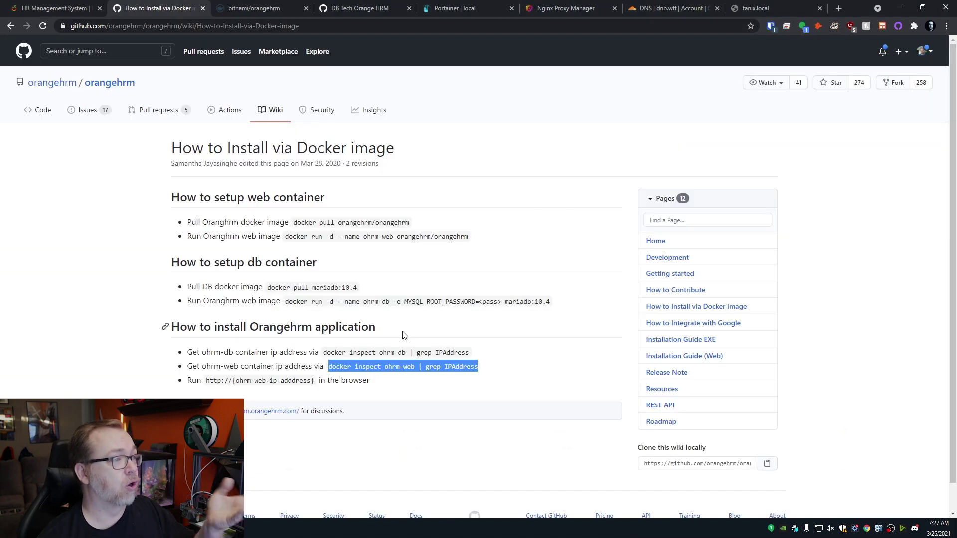
click(412, 333)
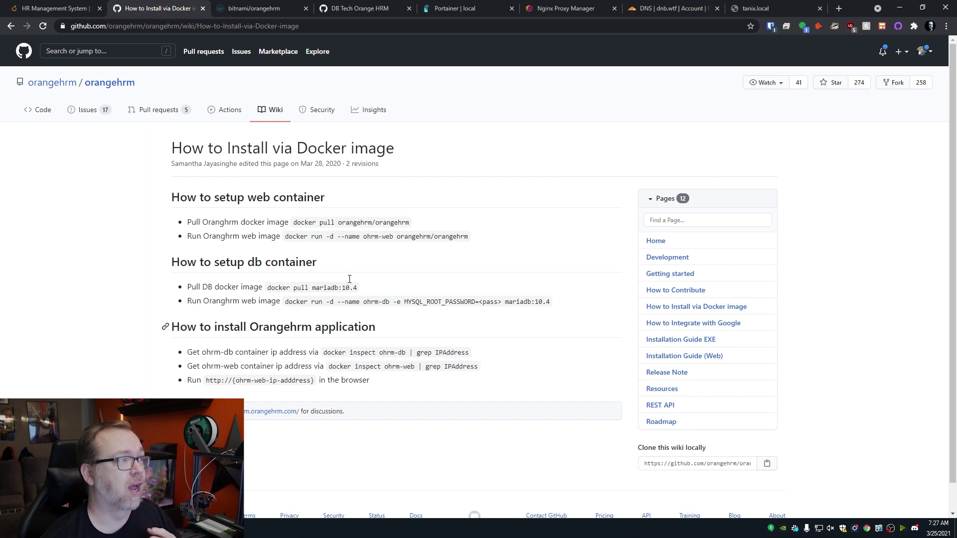
Open Bitnami's raw OrangeHRM docker-compose.yml from the Docker Hub TL;DR URL in a new tab.
key(ctrl+Tab)
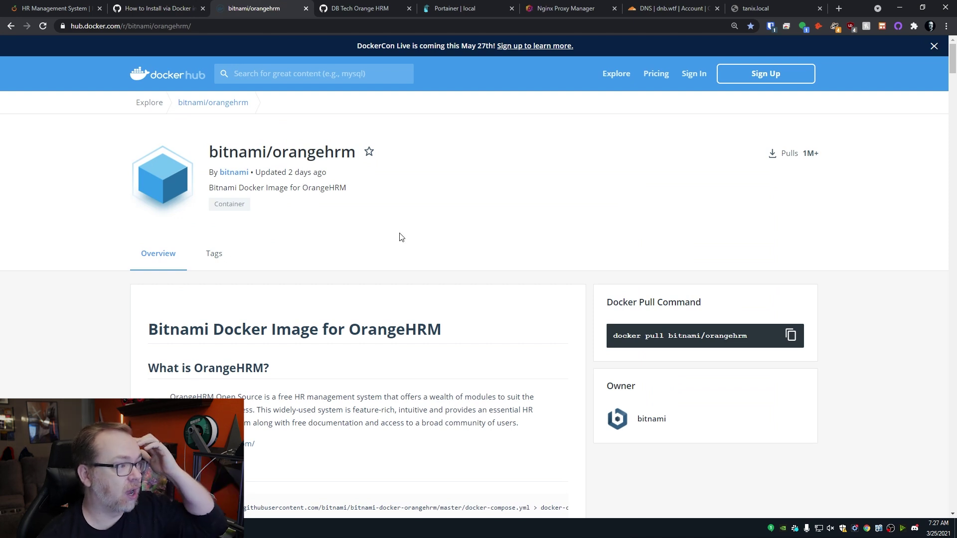
scroll(401, 237, down, 5)
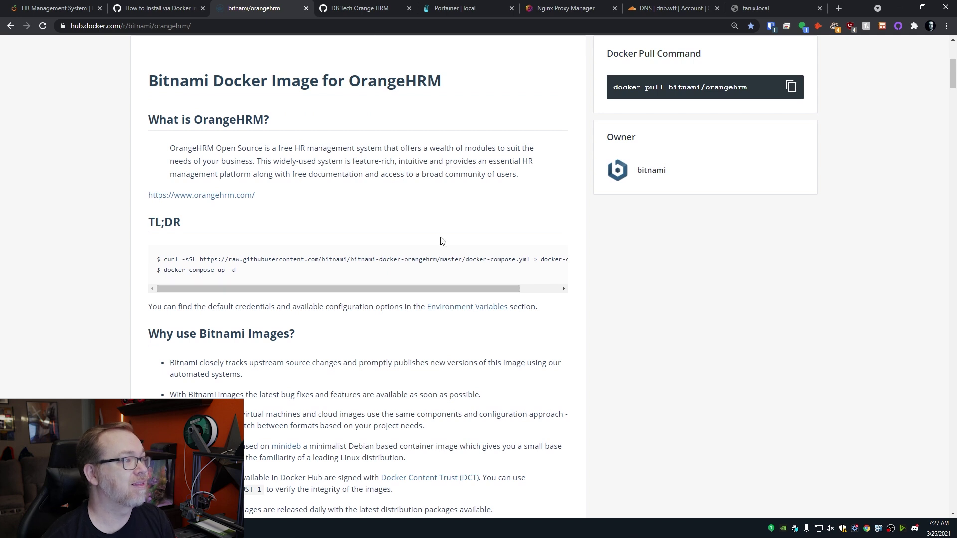
drag(201, 260, 530, 262)
key(ctrl+c)
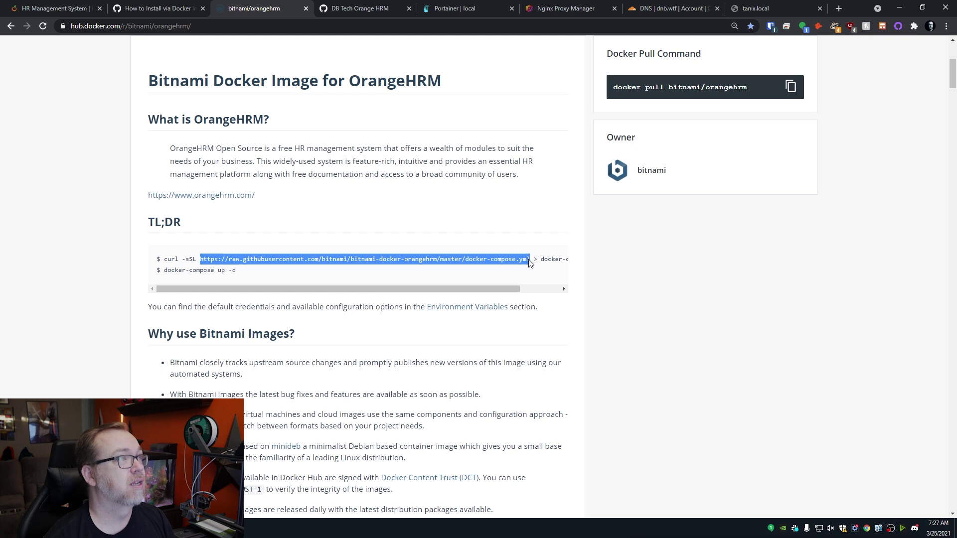
key(ctrl+t)
key(ctrl+v)
key(Return)
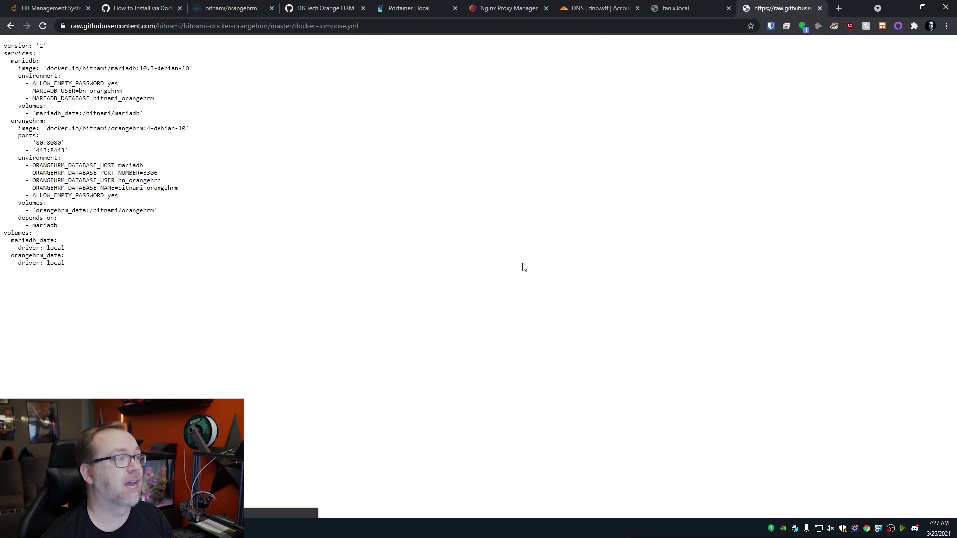
Close the tanix.local tab and bring up the DB Tech Orange HRM gist.
middle_click(668, 10)
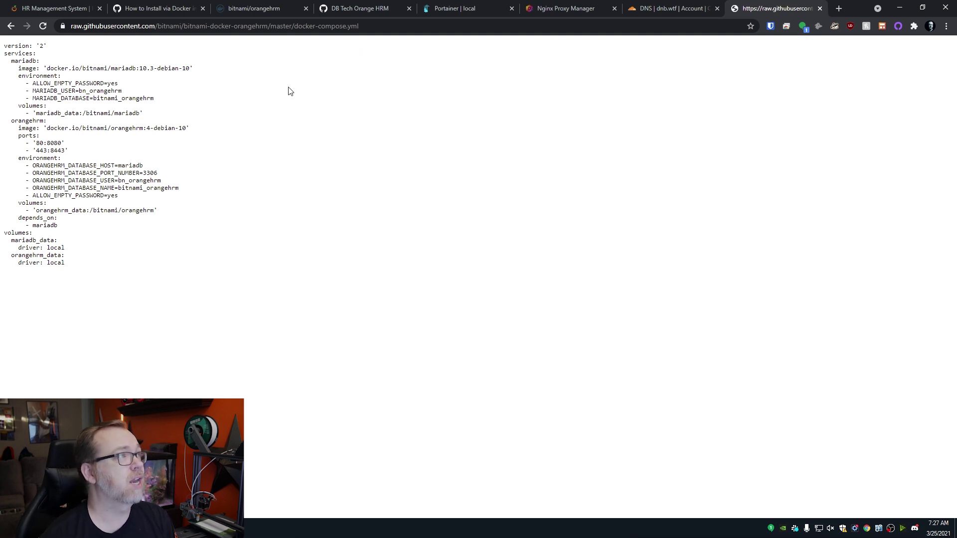
click(163, 7)
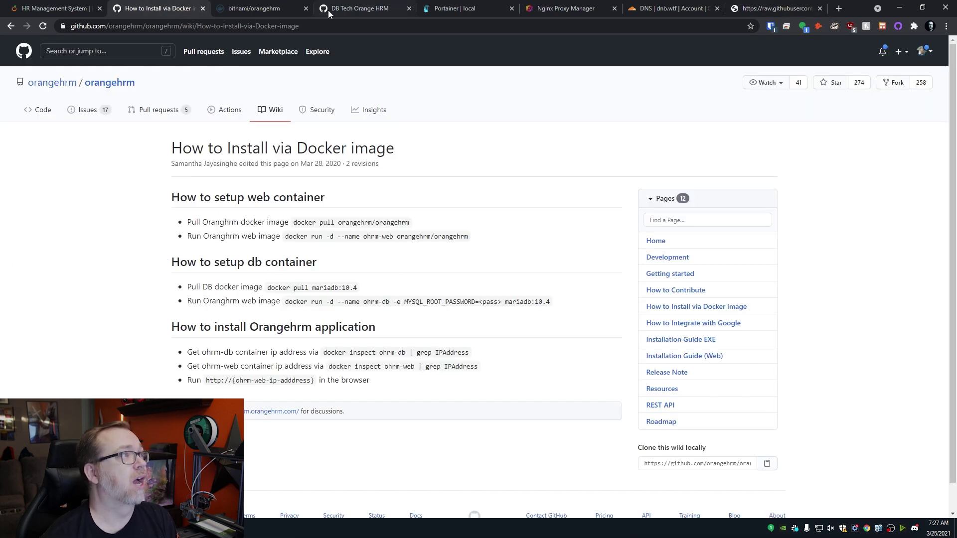
click(758, 7)
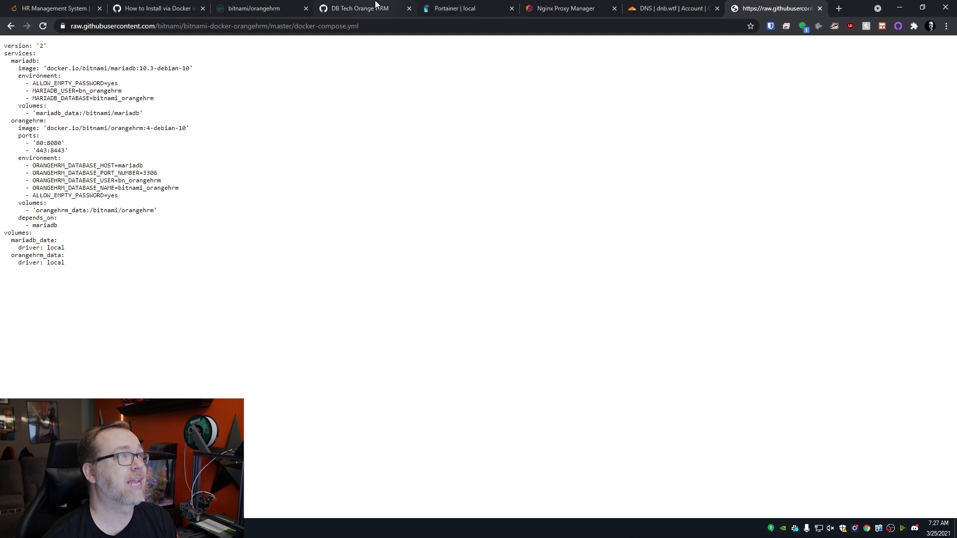
click(376, 6)
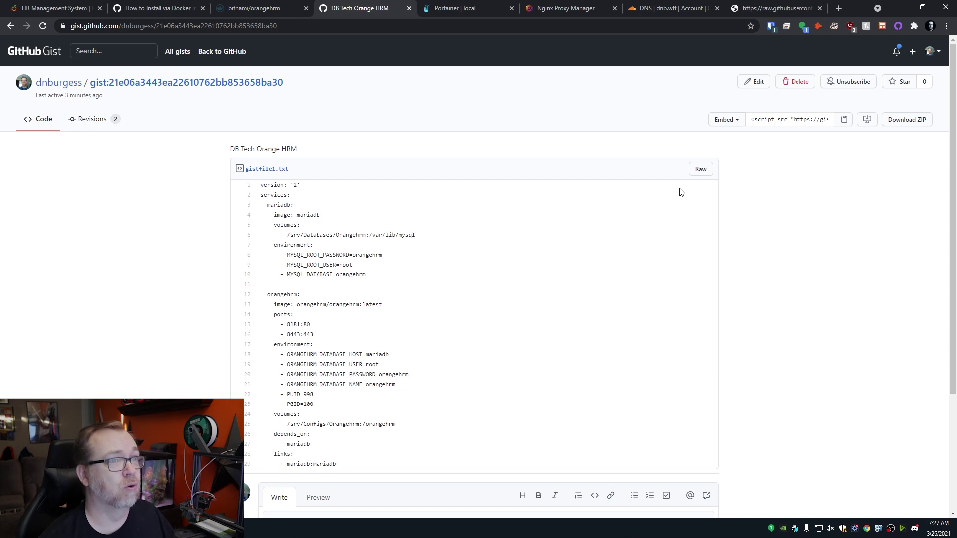
Copy the entire raw gistfile1.txt compose file and return to Portainer.
click(700, 170)
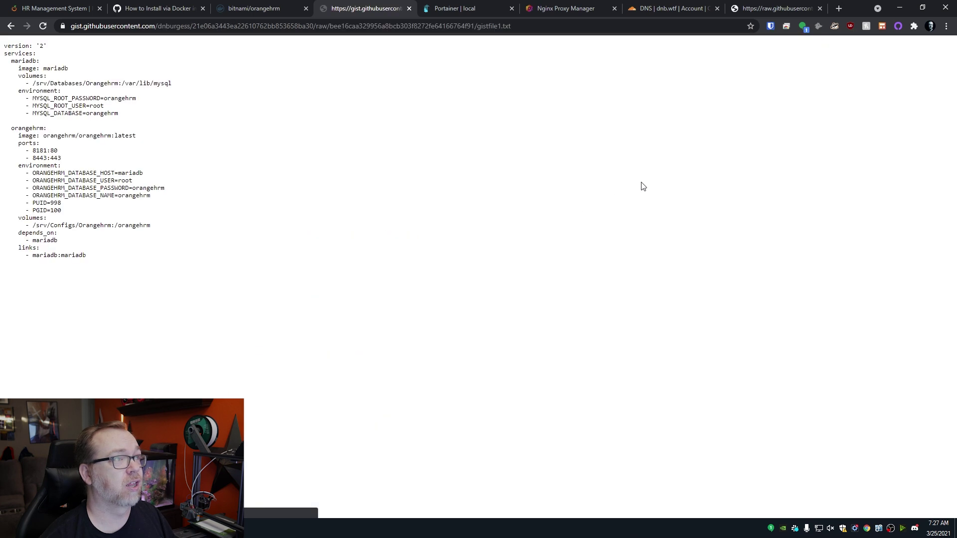
key(ctrl+a)
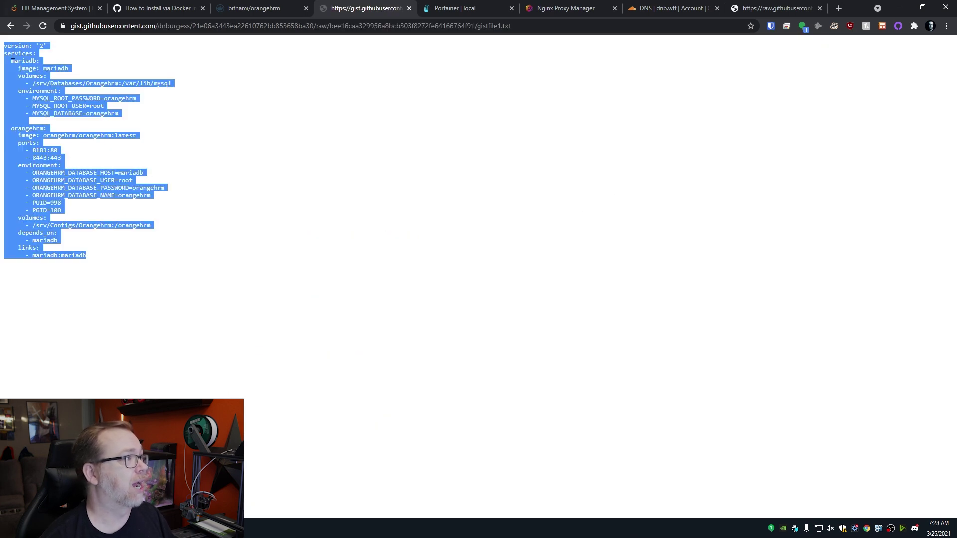
right_click(52, 100)
click(70, 107)
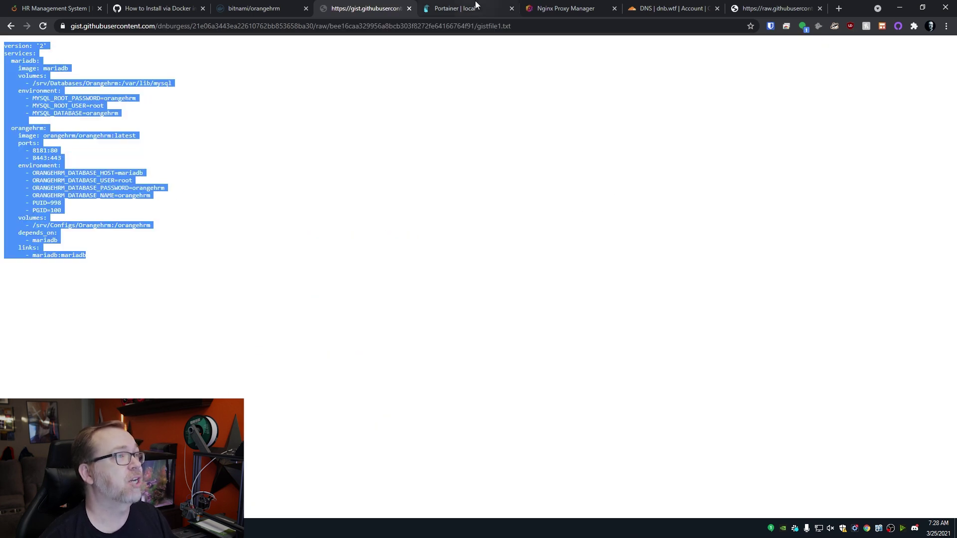
click(476, 6)
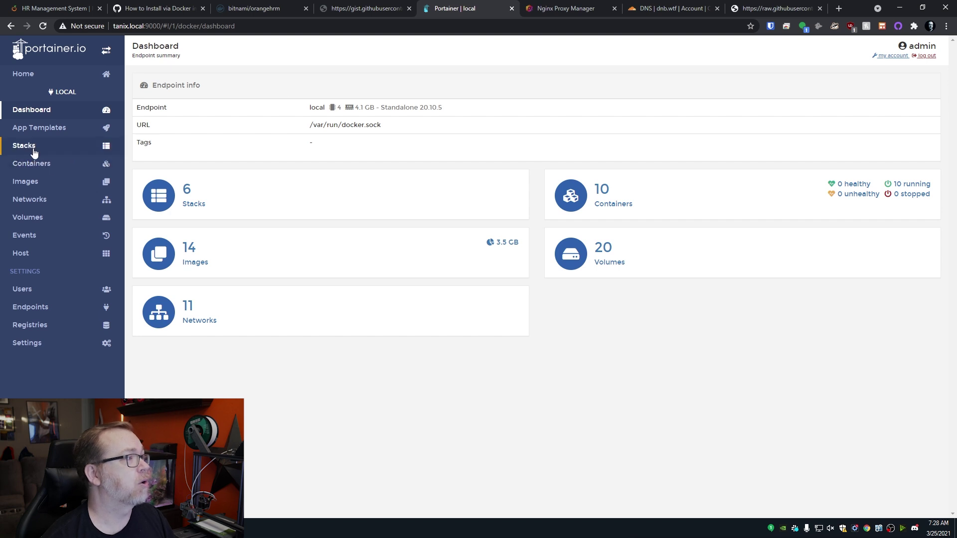
Add a new stack and paste the MariaDB and OrangeHRM compose file into its web editor.
click(33, 150)
click(209, 107)
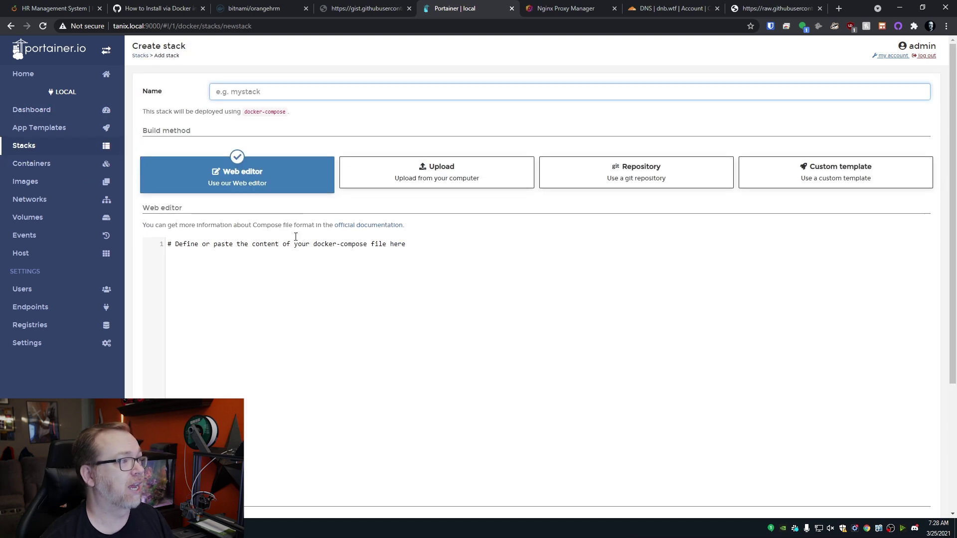
click(295, 288)
key(ctrl+v)
Name the stack orangehrm, reusing the word from the compose file.
double_click(296, 271)
key(ctrl+c)
click(263, 91)
key(ctrl+v)
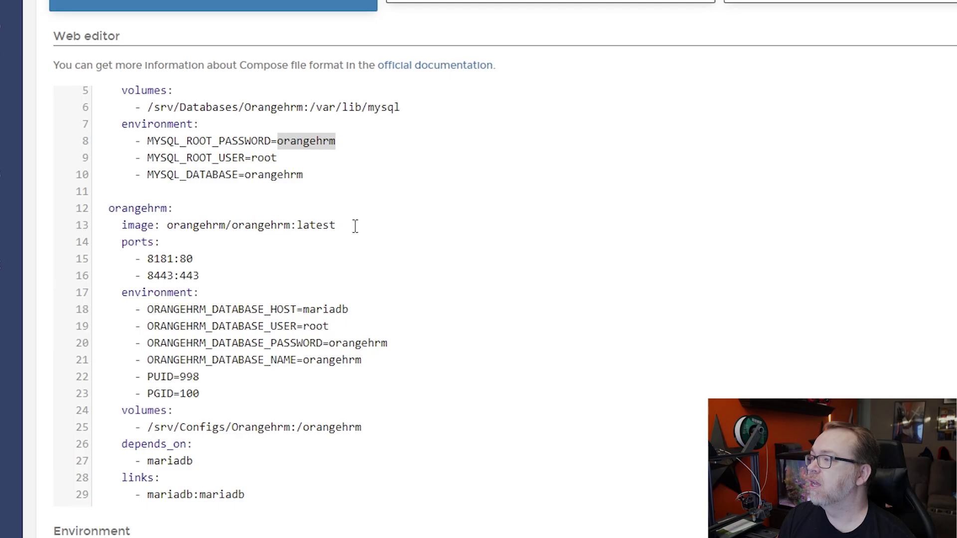
scroll(321, 320, up, 1)
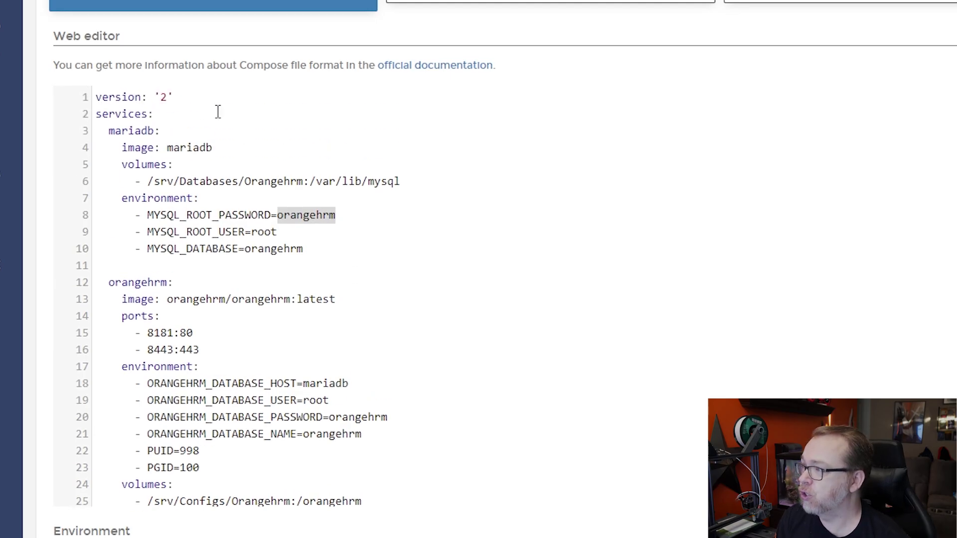
double_click(124, 131)
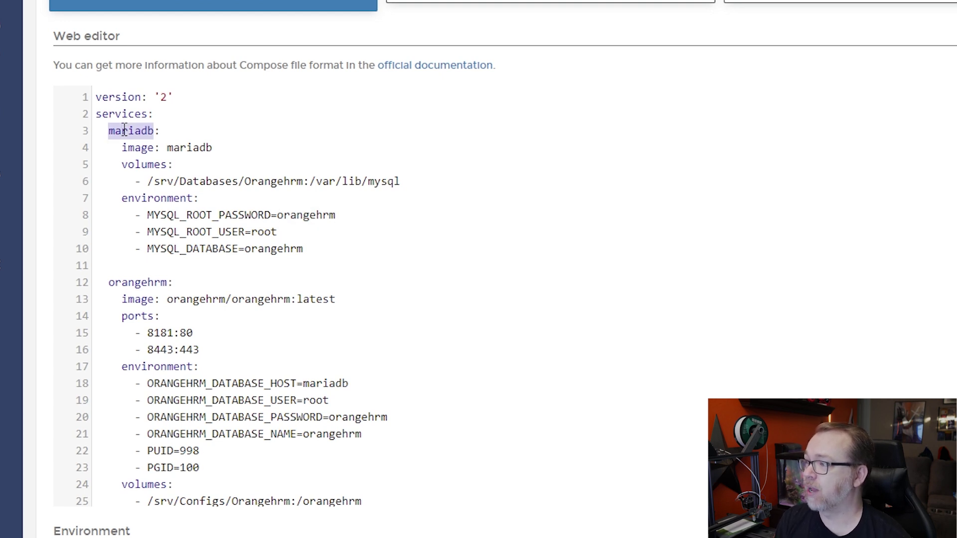
double_click(127, 284)
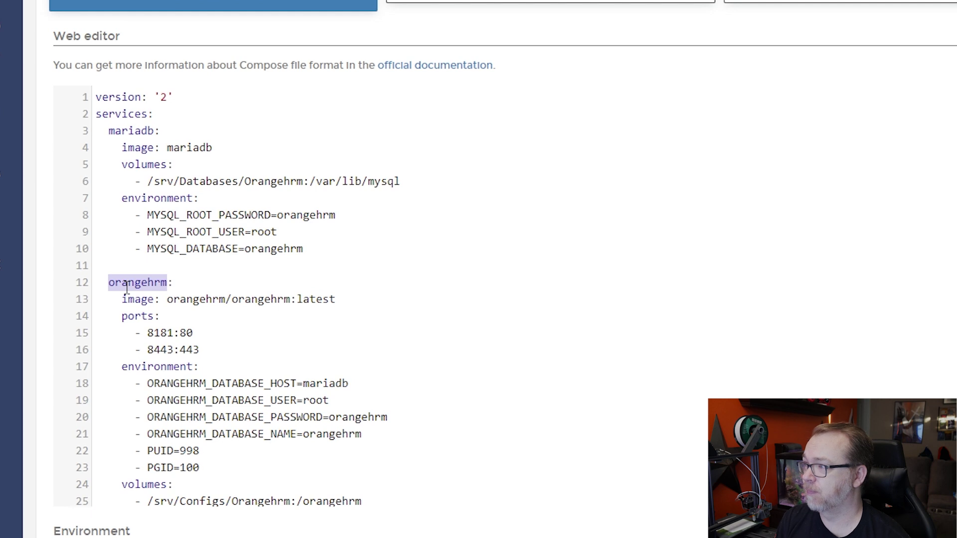
click(129, 130)
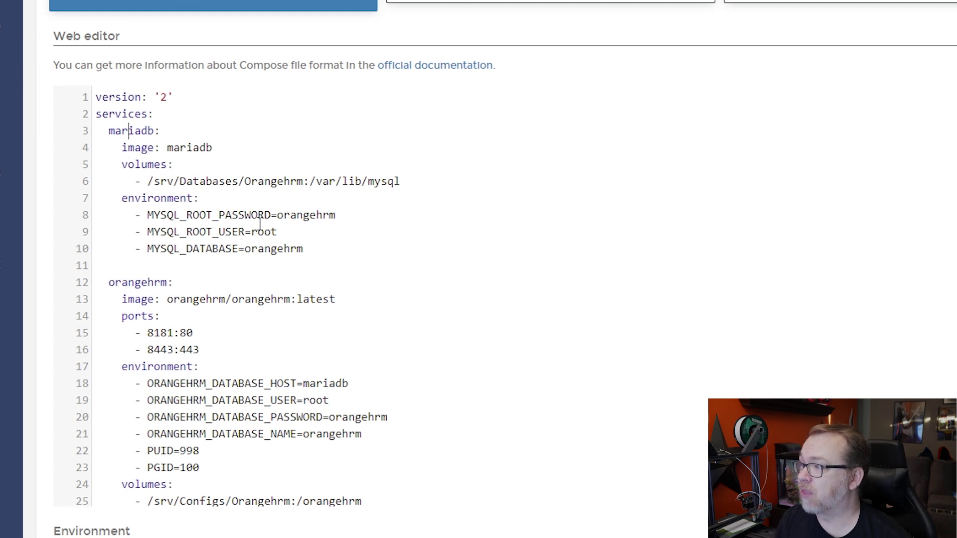
click(315, 218)
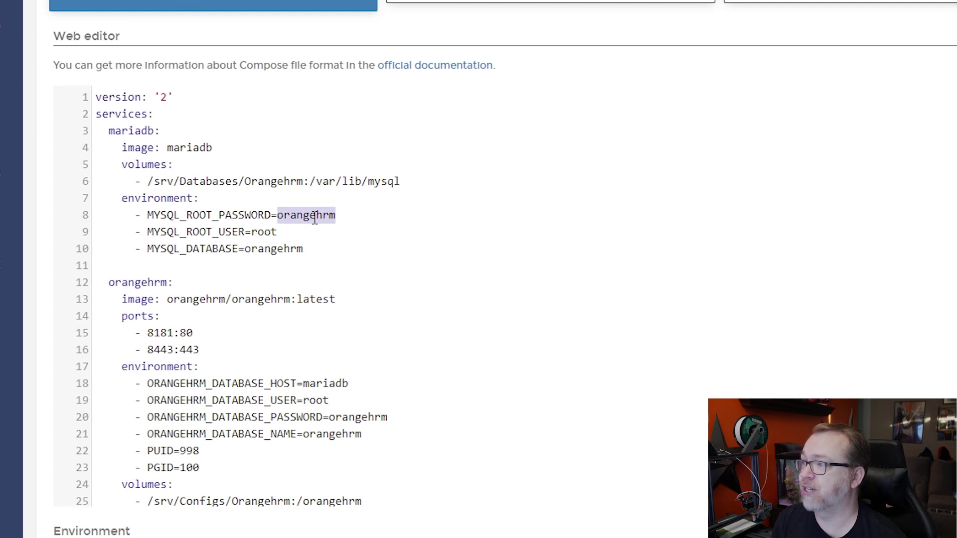
double_click(294, 217)
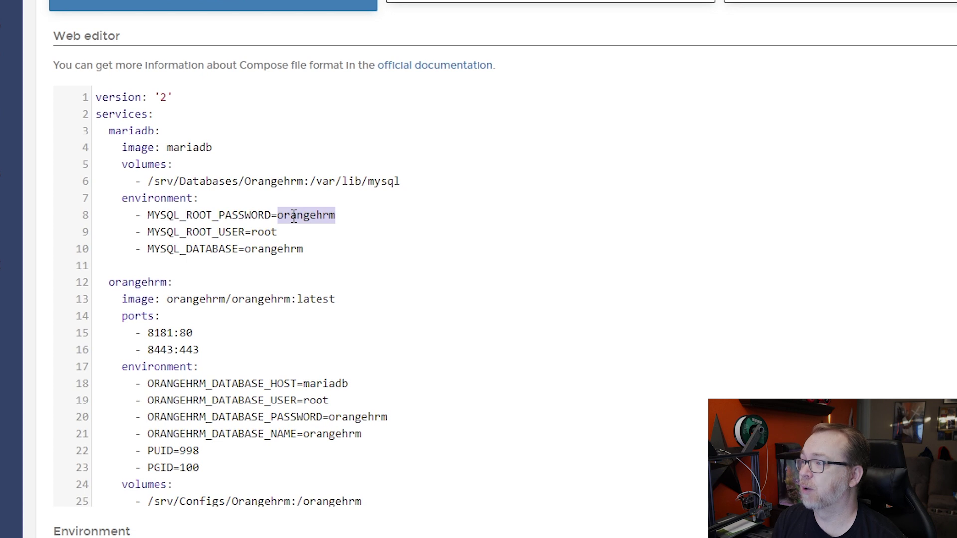
double_click(355, 419)
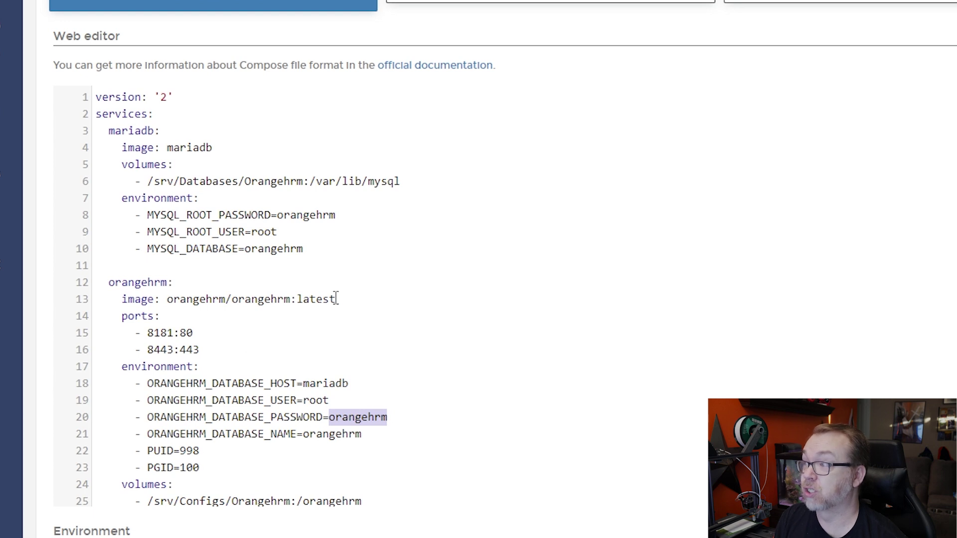
double_click(266, 233)
double_click(268, 250)
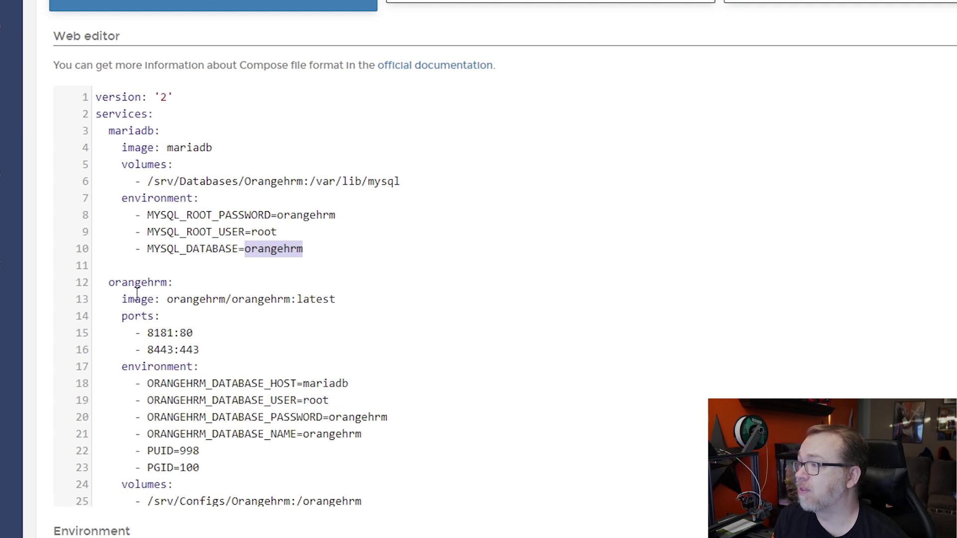
drag(167, 299, 322, 299)
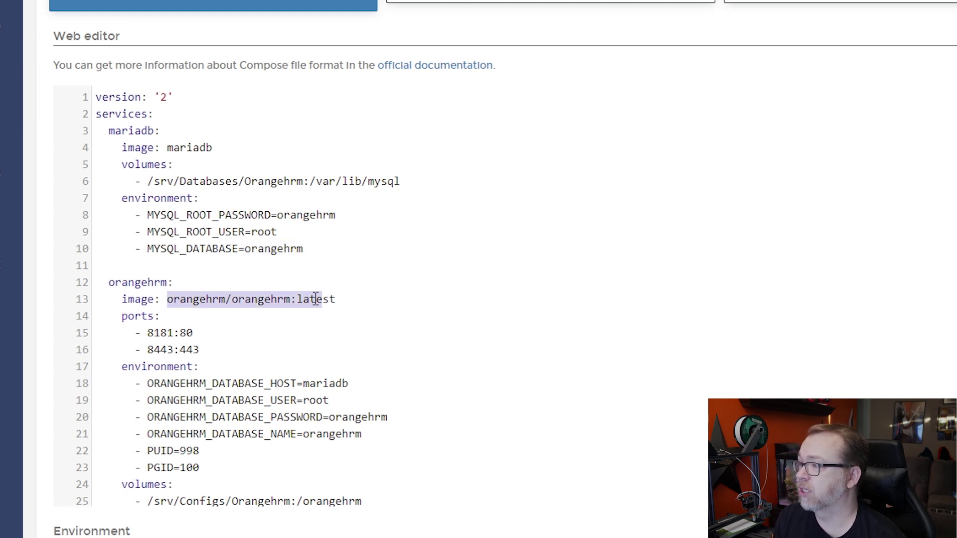
click(154, 340)
double_click(158, 336)
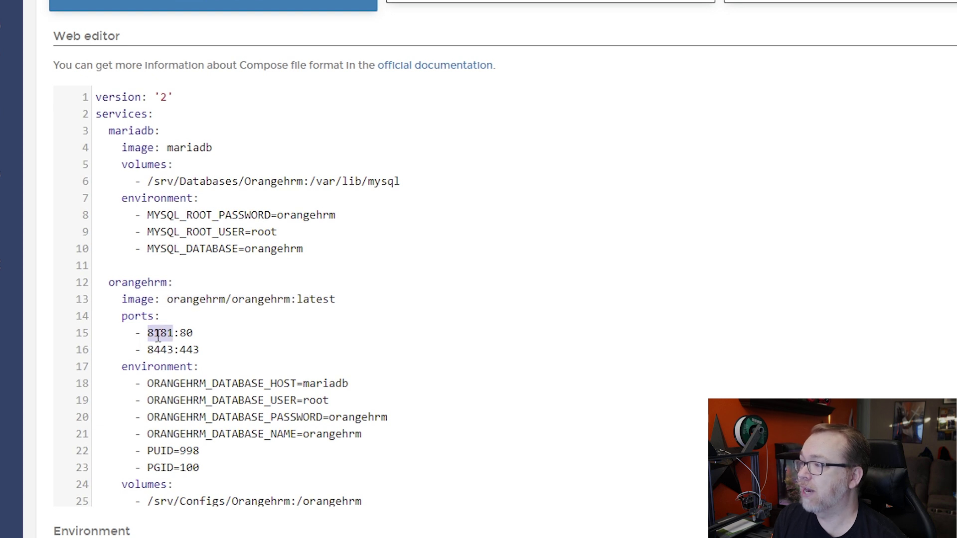
click(186, 334)
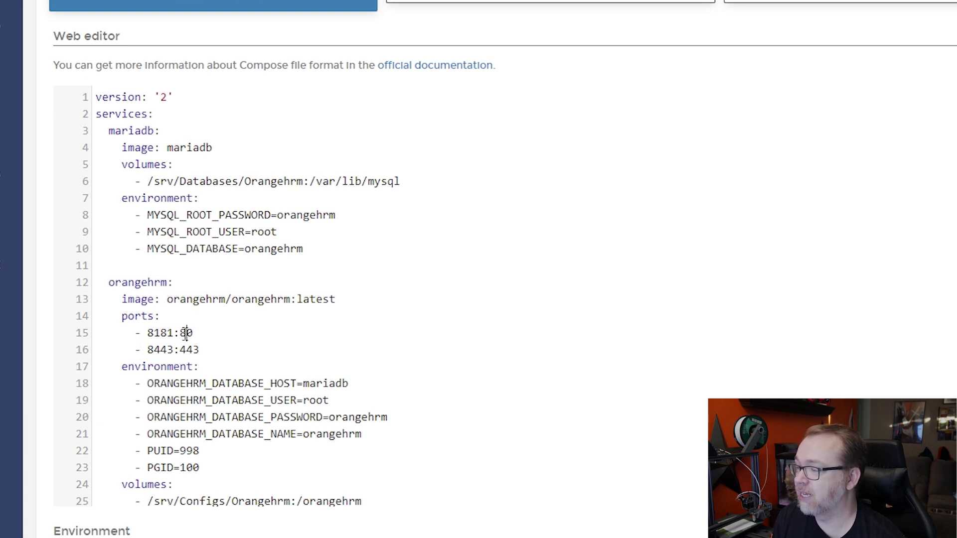
double_click(184, 333)
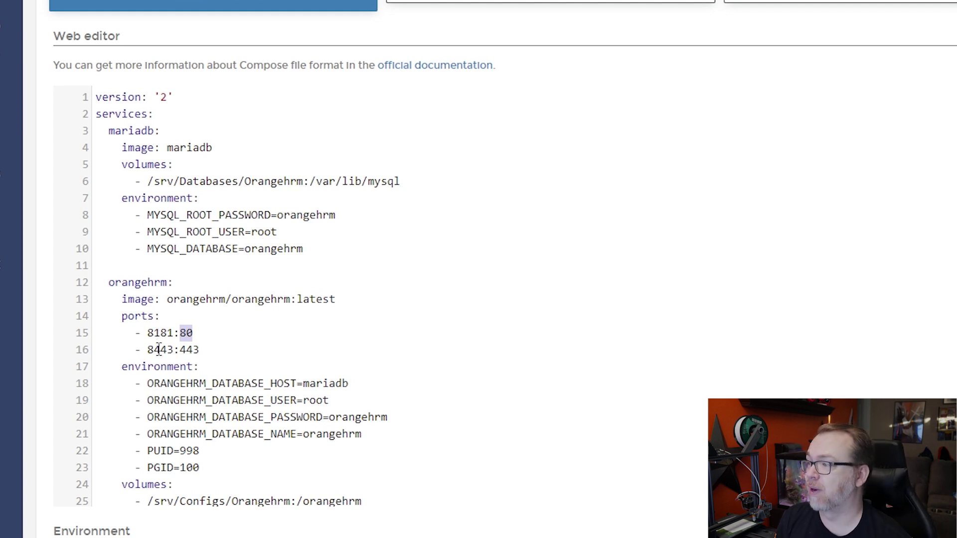
click(158, 349)
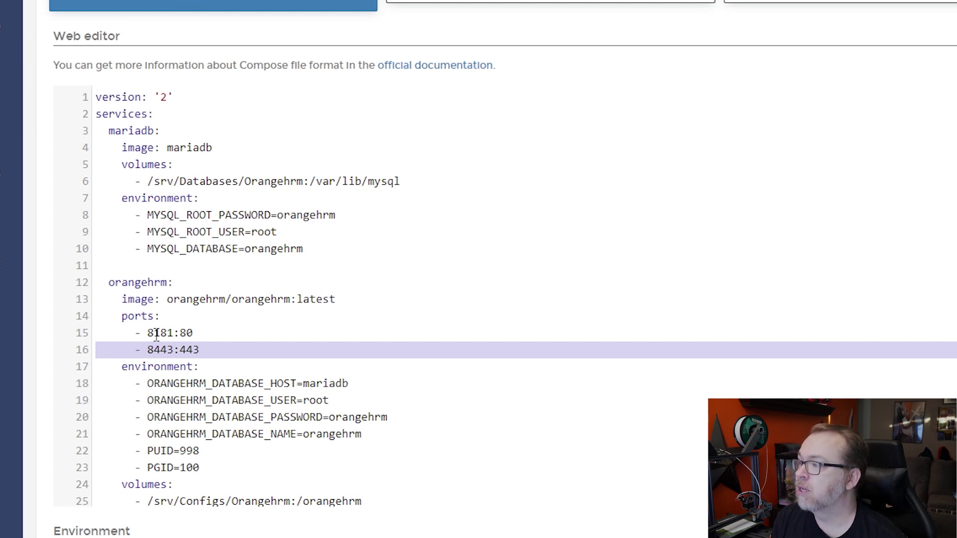
double_click(157, 334)
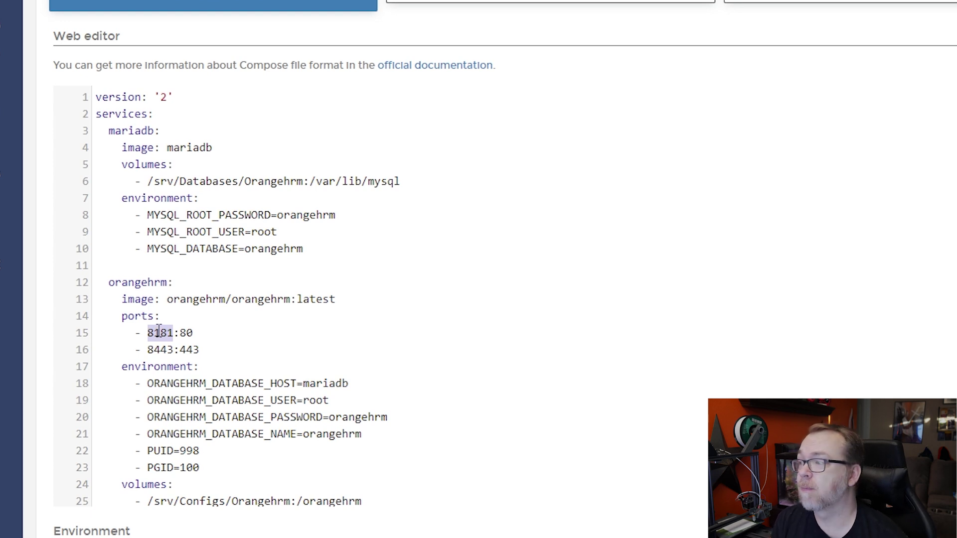
scroll(192, 301, down, 3)
scroll(257, 335, down, 1)
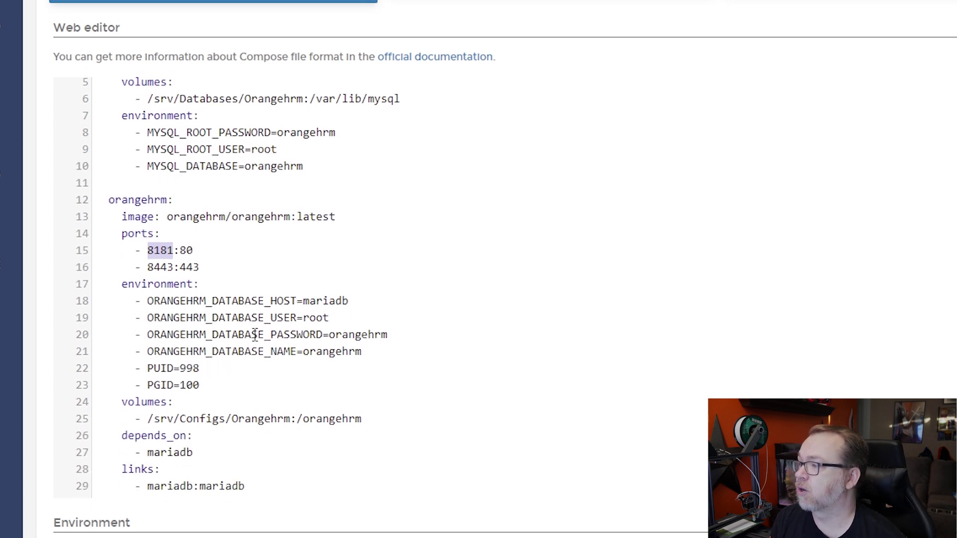
double_click(312, 288)
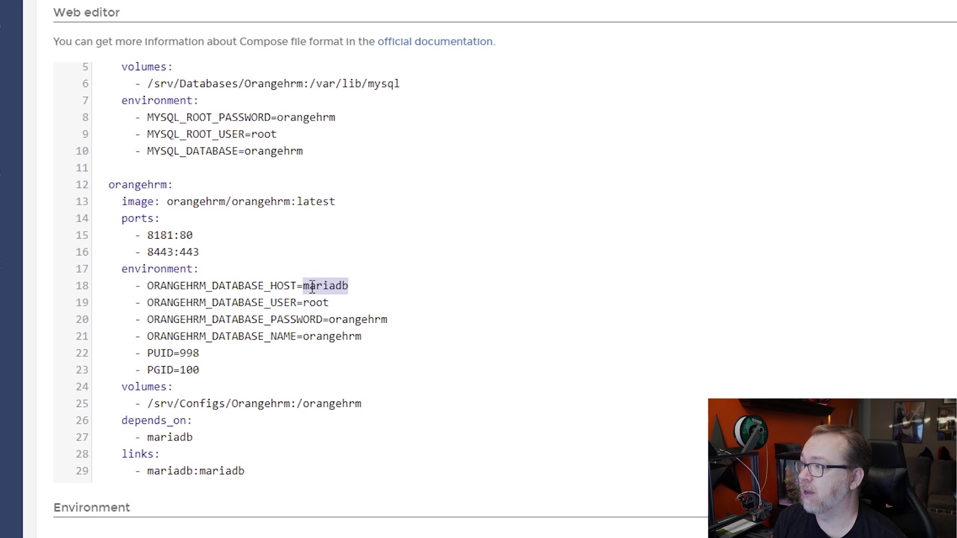
scroll(261, 208, up, 4)
double_click(140, 125)
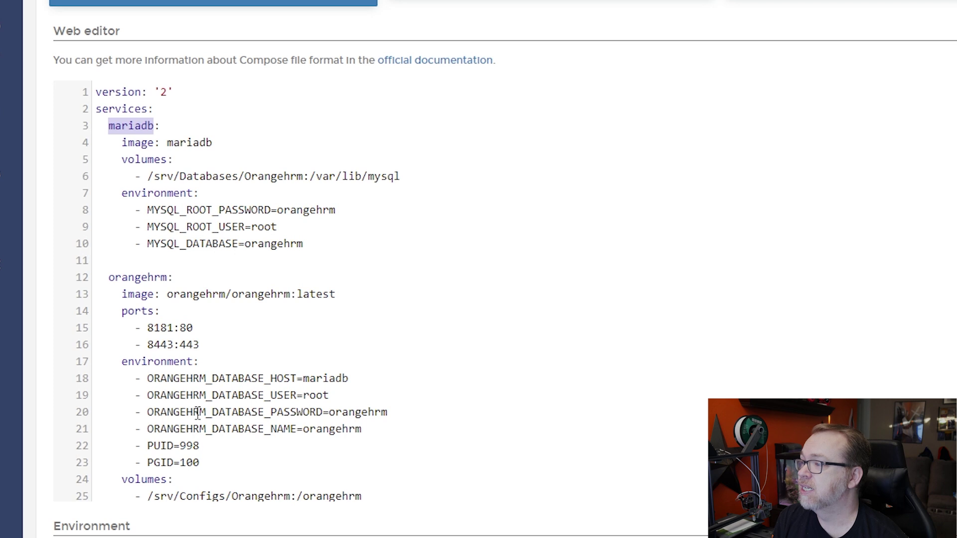
double_click(311, 395)
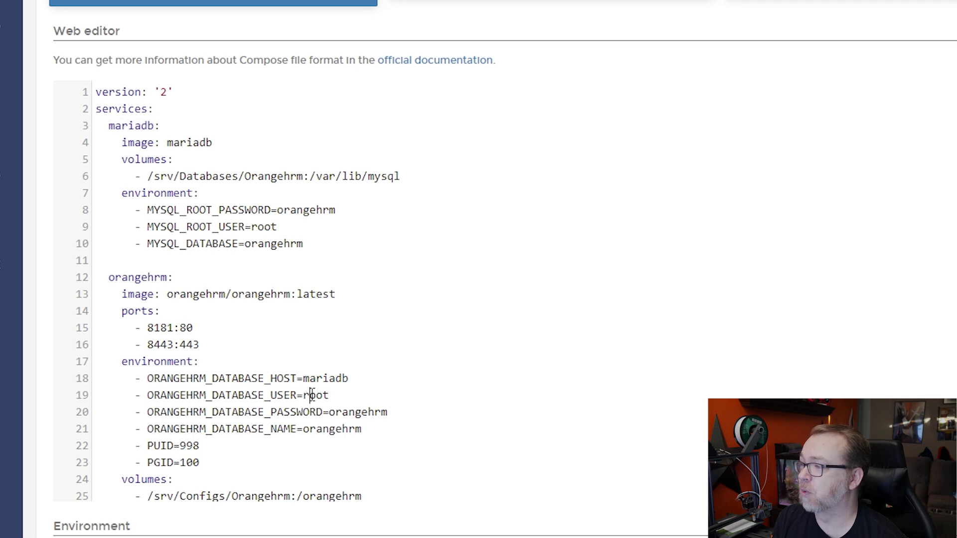
double_click(353, 413)
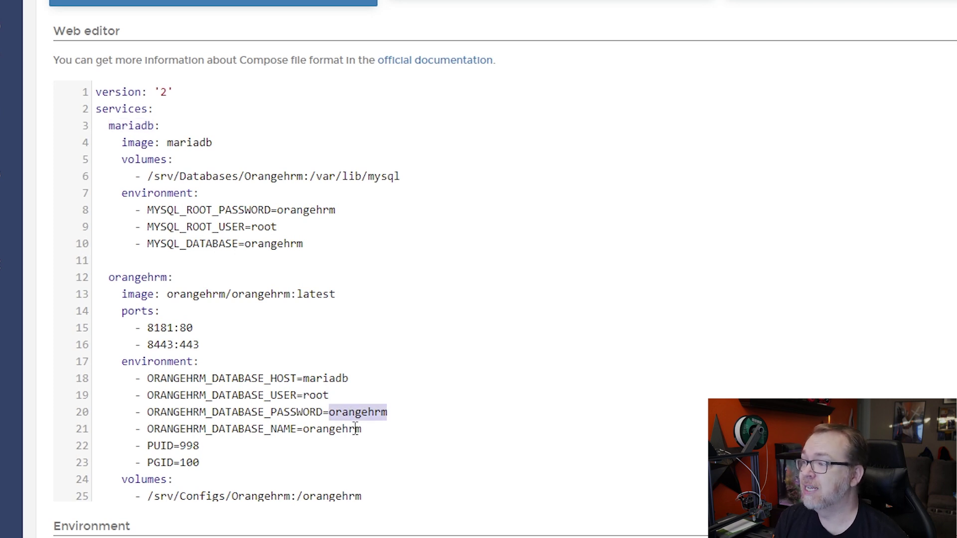
double_click(350, 429)
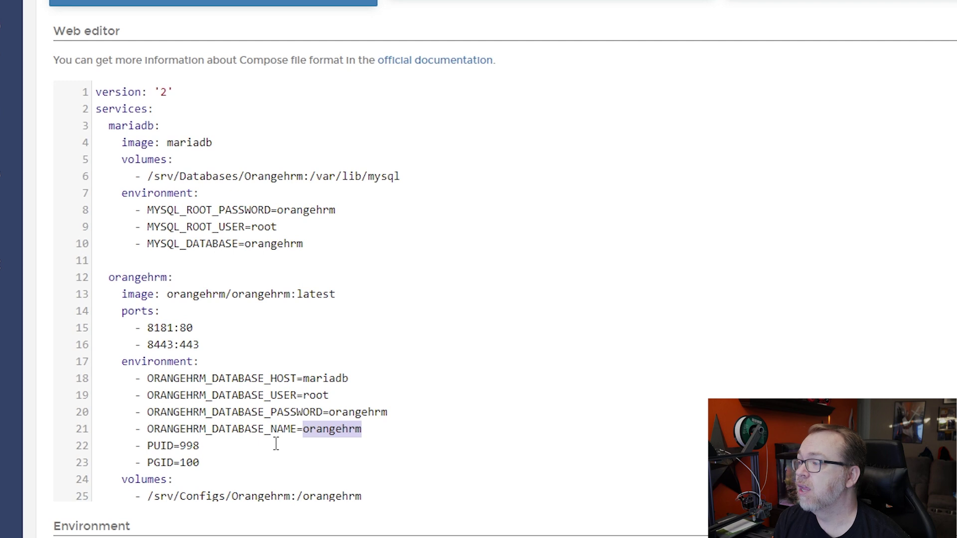
drag(209, 461, 65, 453)
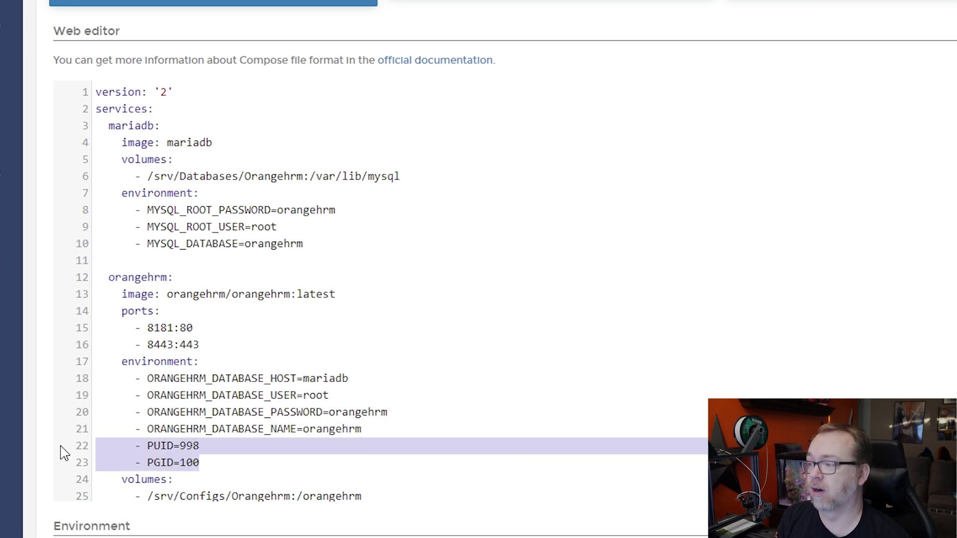
scroll(344, 289, down, 2)
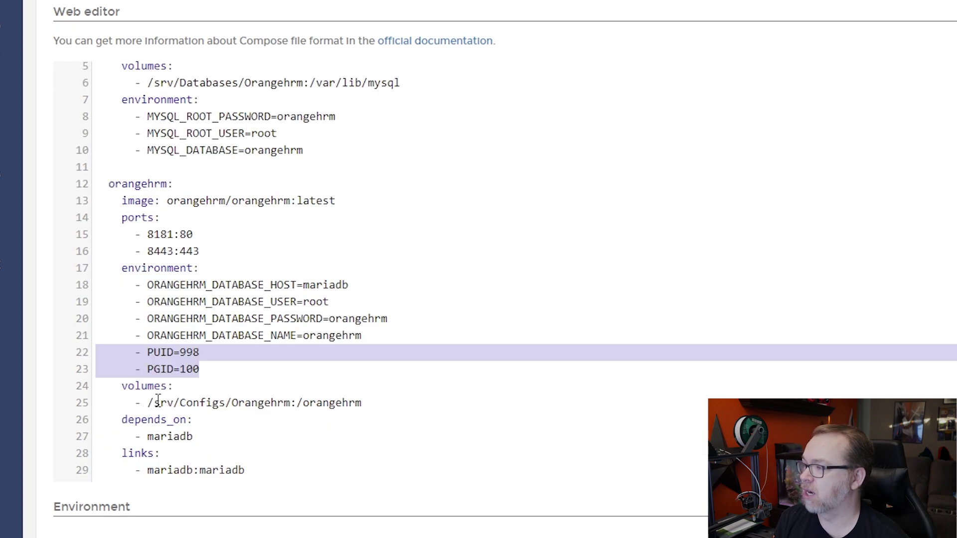
drag(146, 402, 292, 401)
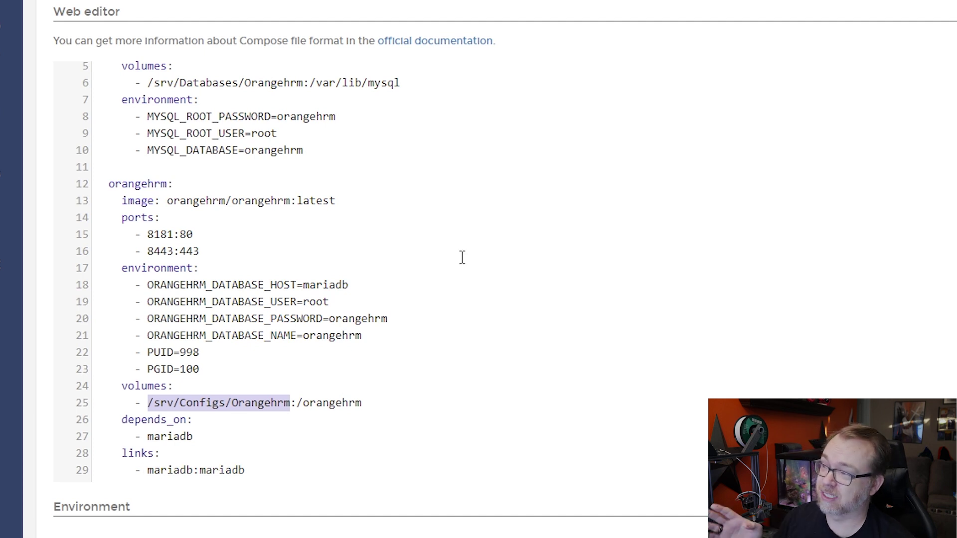
scroll(263, 381, down, 5)
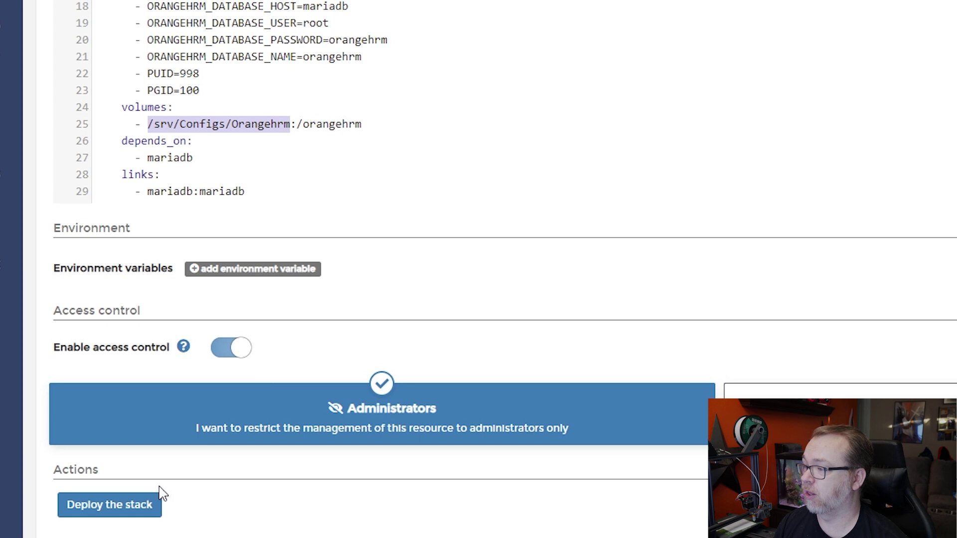
Deploy the orangehrm stack and check both the OrangeHRM and MariaDB container logs.
click(102, 506)
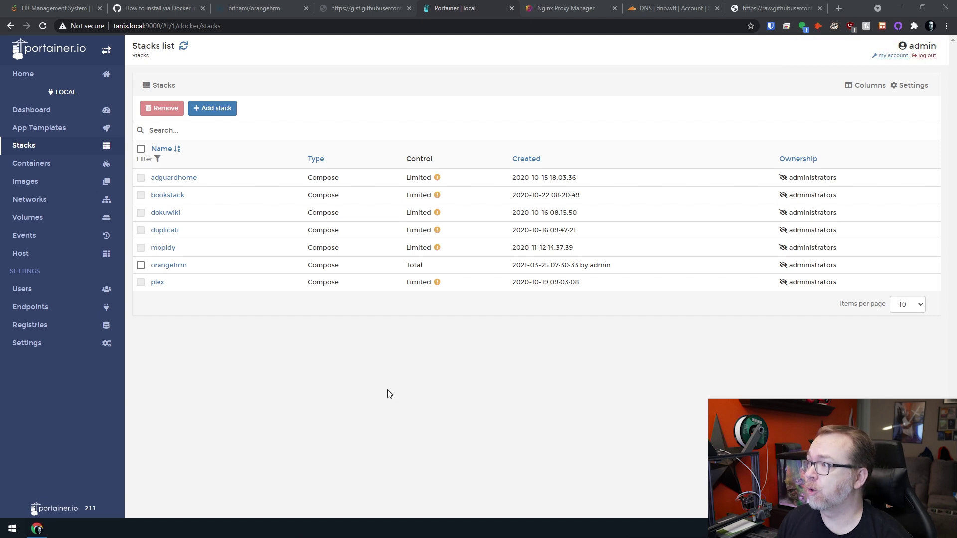
click(165, 268)
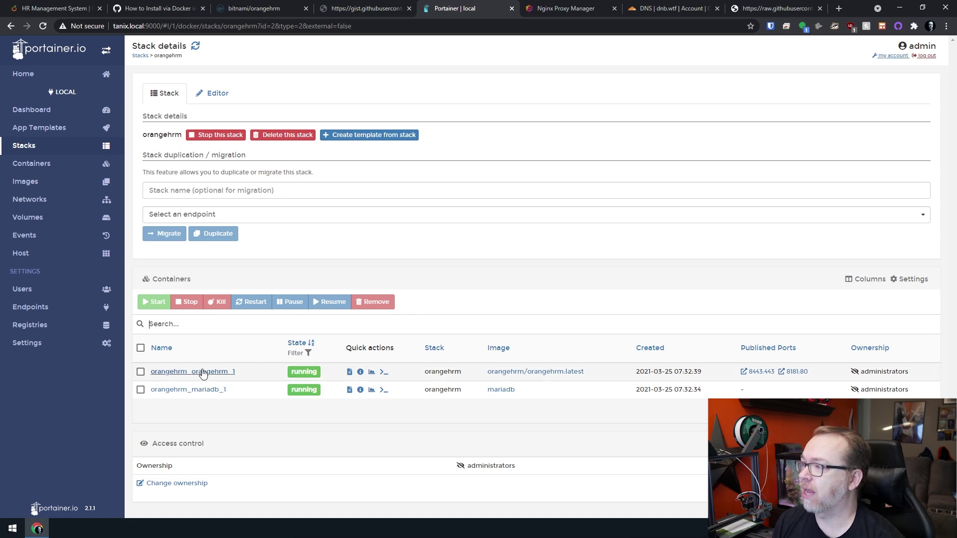
click(349, 372)
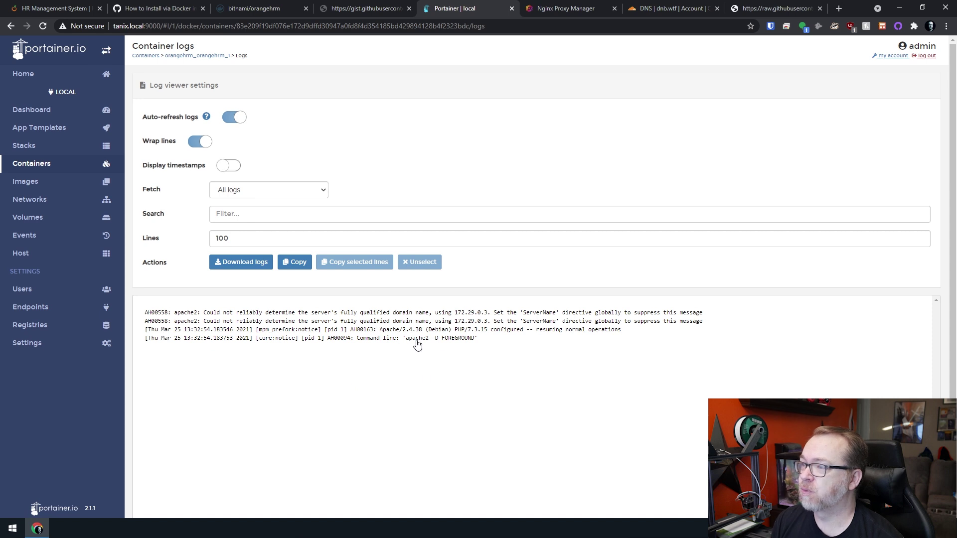
key(alt+Left)
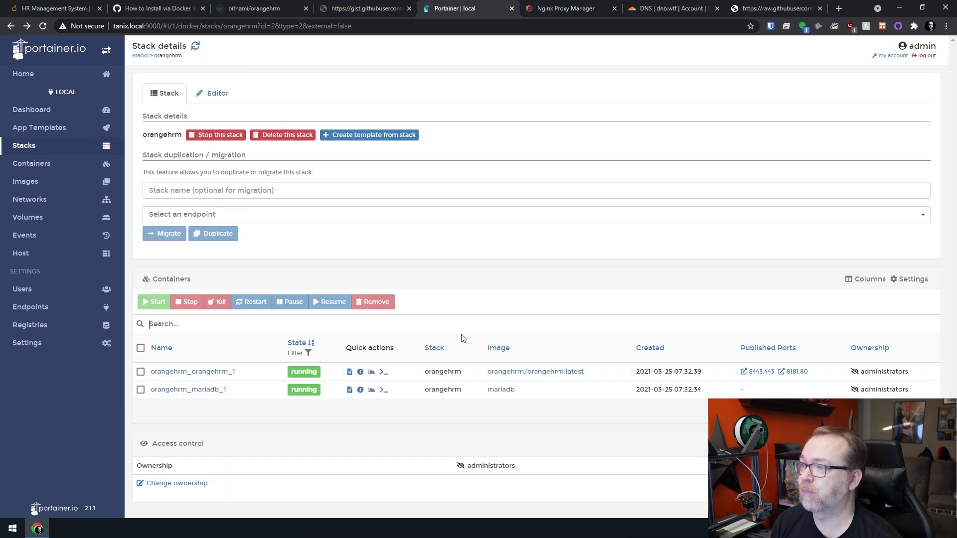
scroll(416, 416, down, 1)
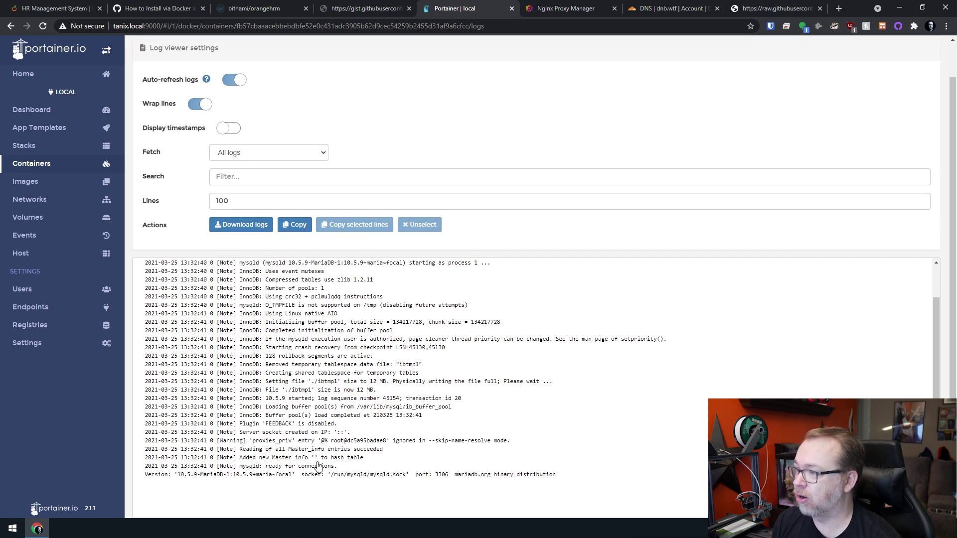
key(alt+Left)
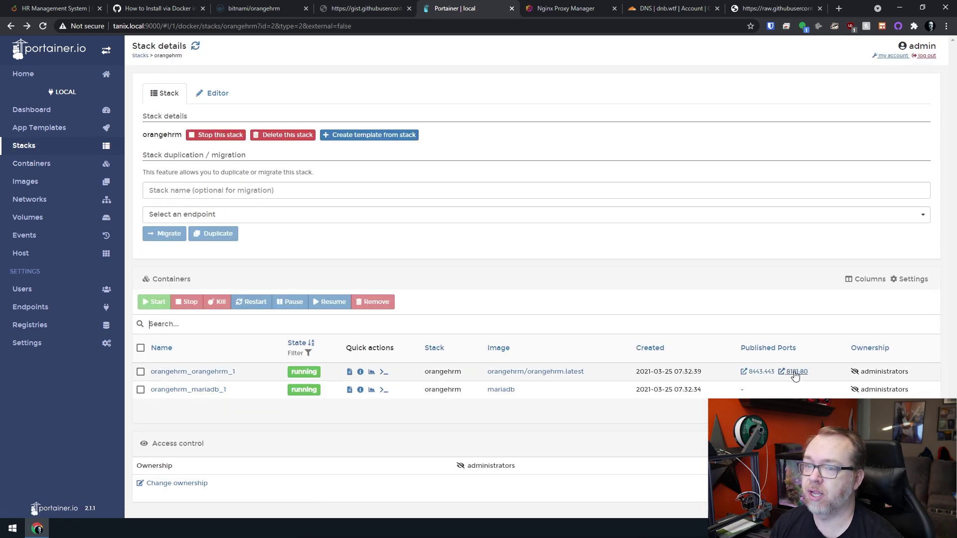
Open OrangeHRM on port 8181, accept the license, and choose an existing empty database.
click(794, 373)
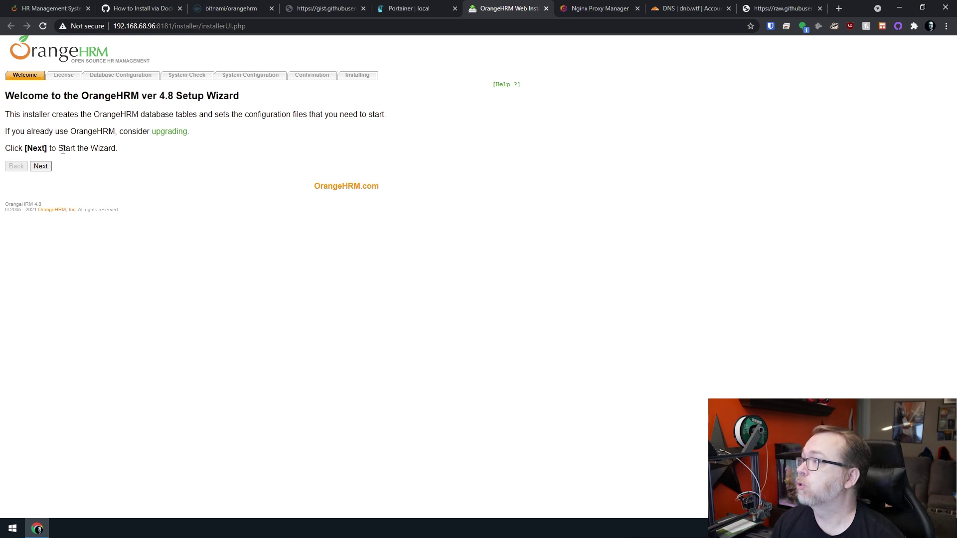
click(40, 166)
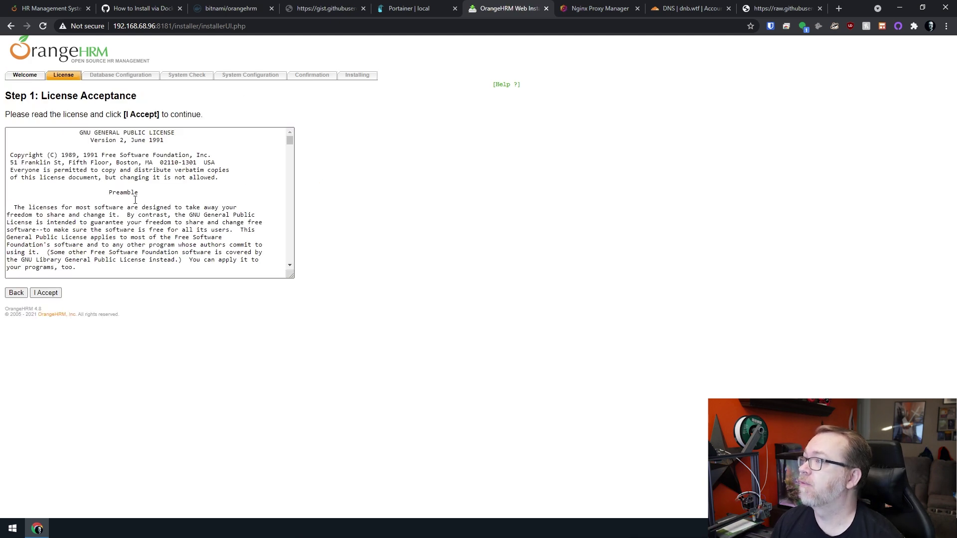
scroll(135, 197, down, 20)
scroll(135, 197, down, 15)
click(52, 294)
click(266, 162)
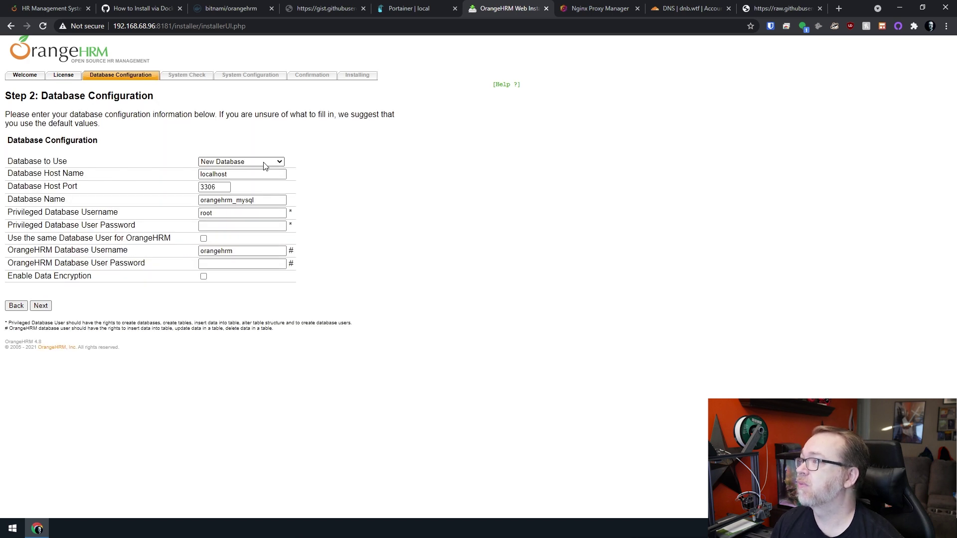
click(427, 97)
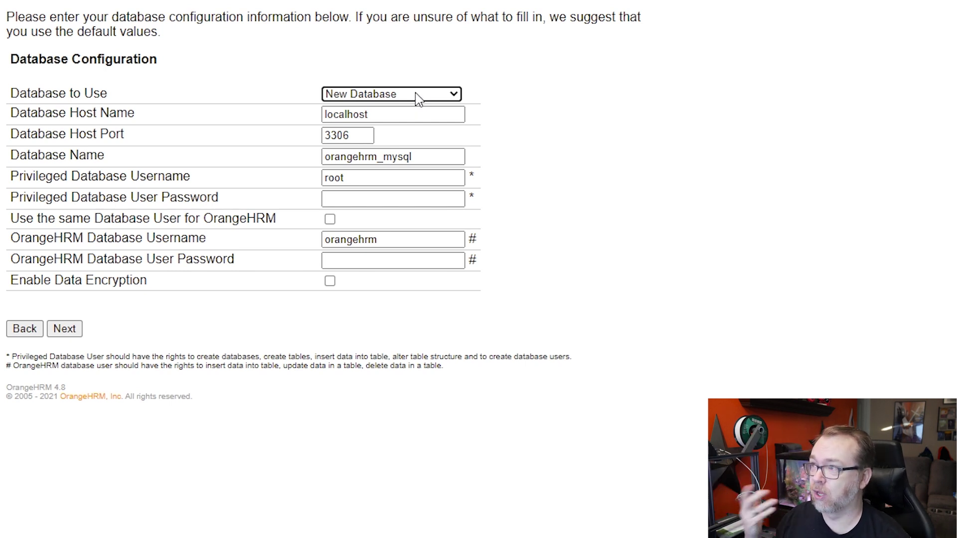
click(417, 99)
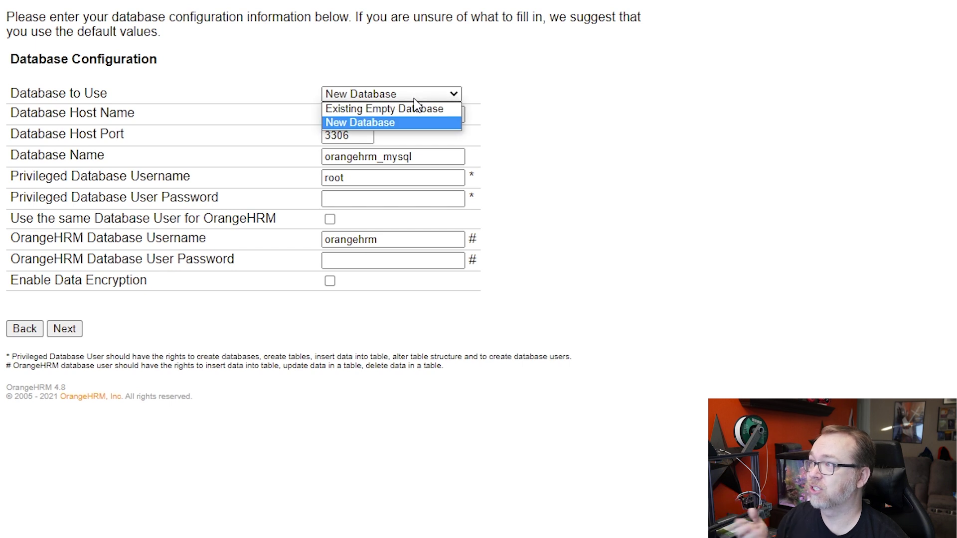
click(416, 108)
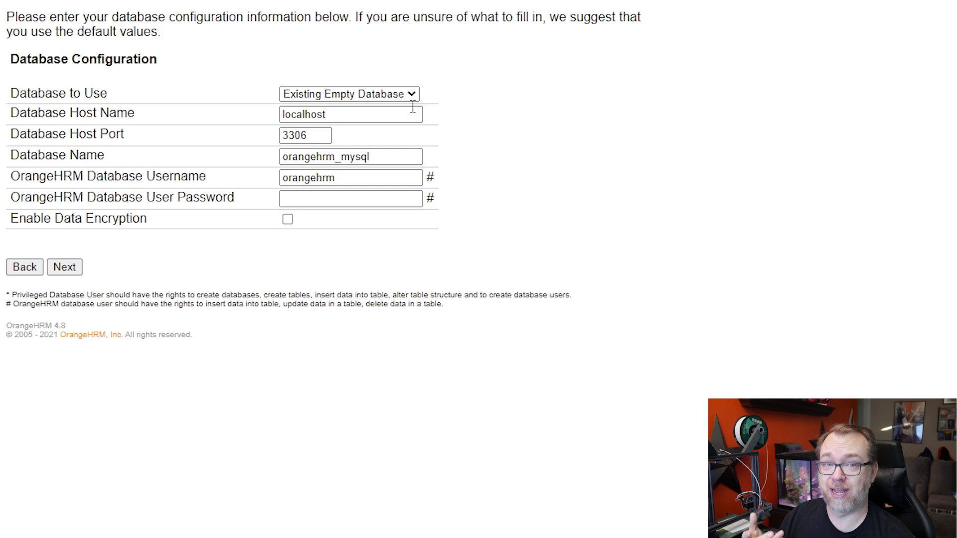
Set database orangehrm, user root with its password, and host mariadb, then submit.
click(352, 112)
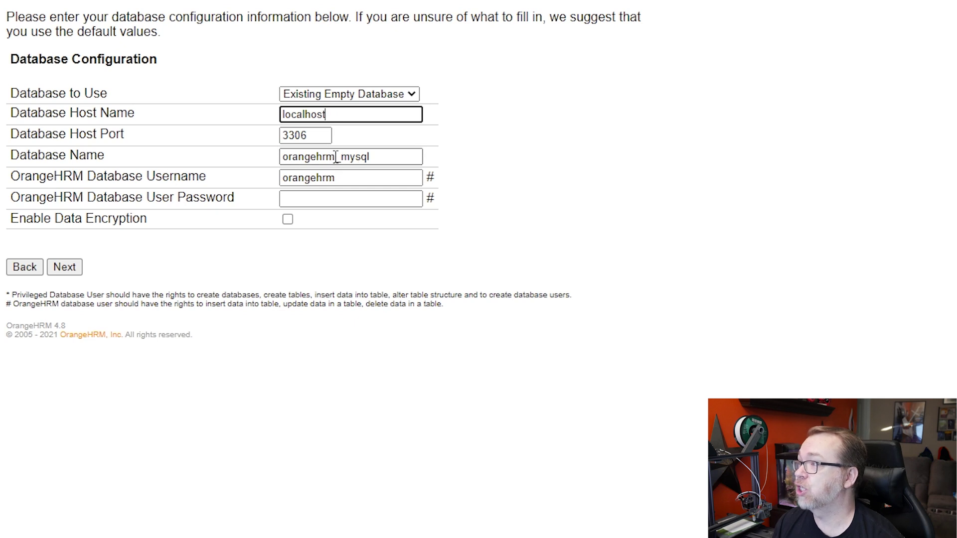
drag(337, 157, 576, 165)
key(BackSpace)
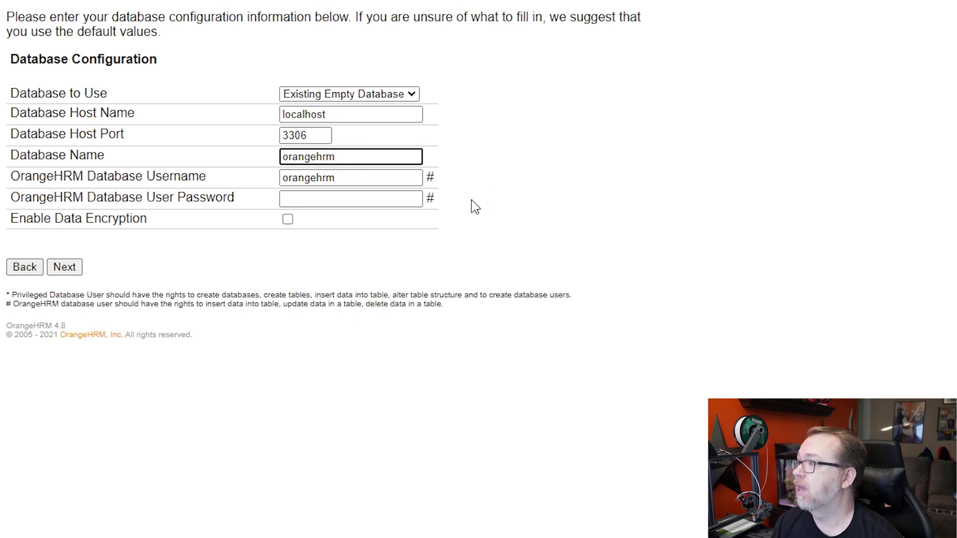
click(349, 198)
double_click(354, 179)
key(BackSpace)
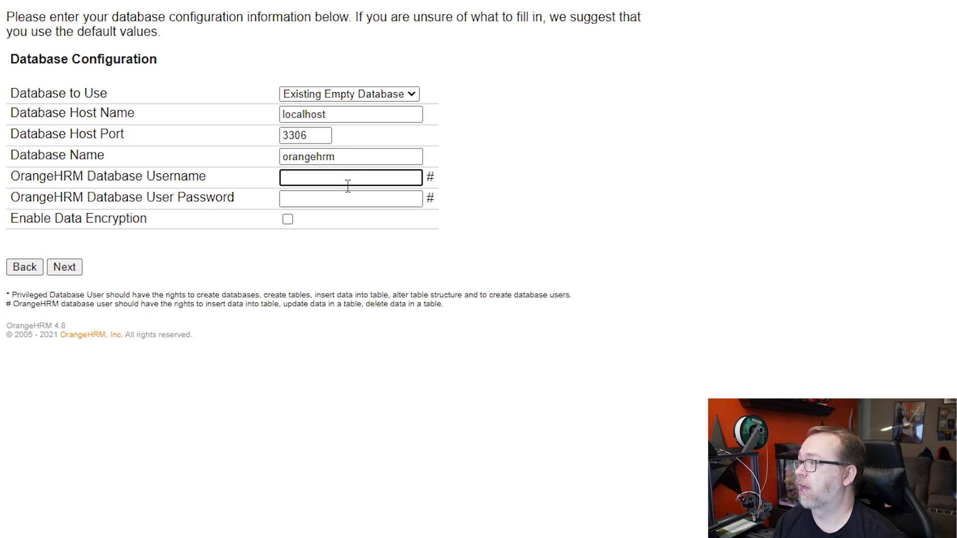
key(Tab)
text(•••••••••)
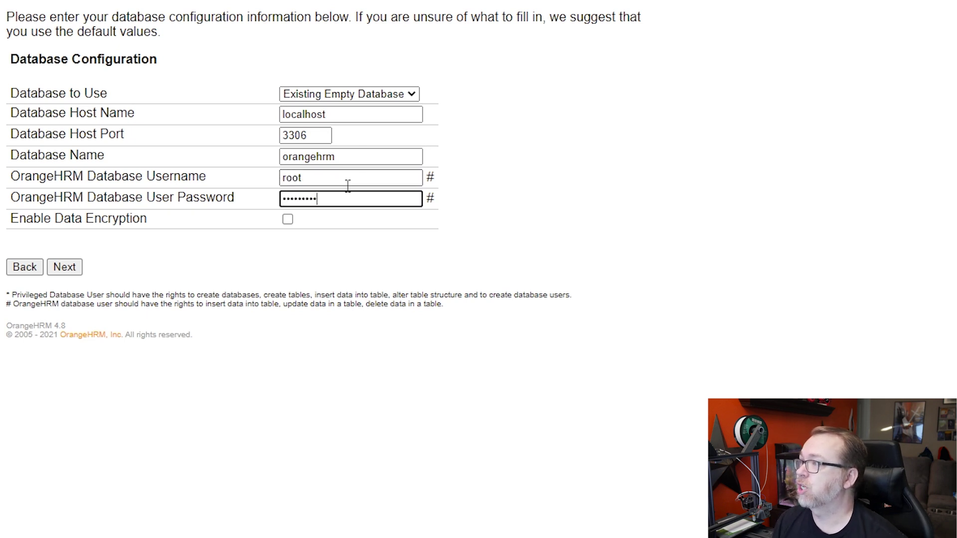
double_click(328, 112)
text(mariadb)
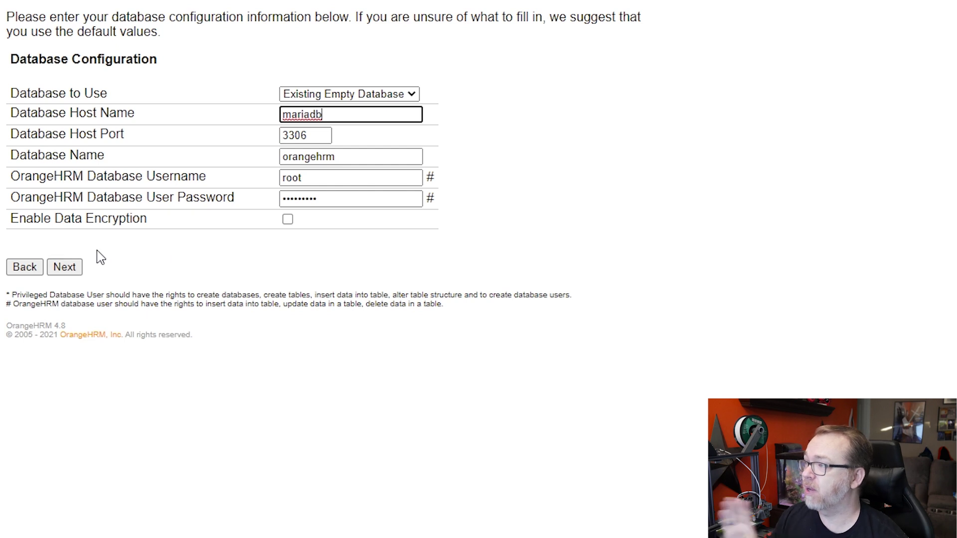
click(72, 272)
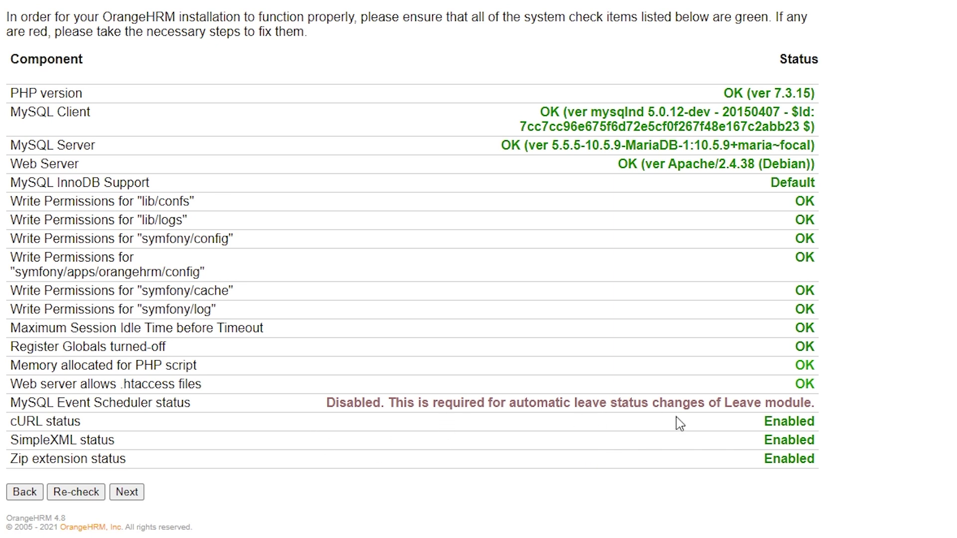
triple_click(77, 405)
double_click(104, 405)
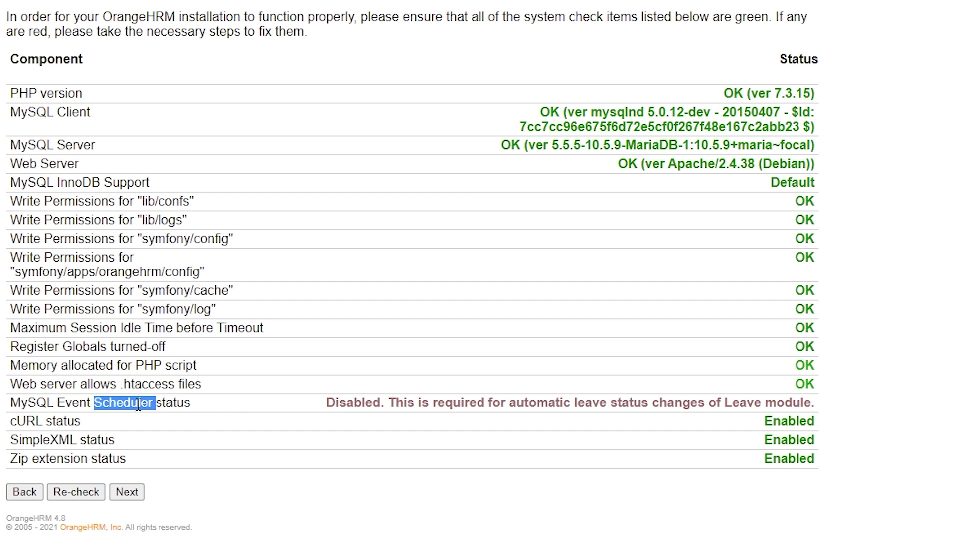
drag(394, 404, 751, 395)
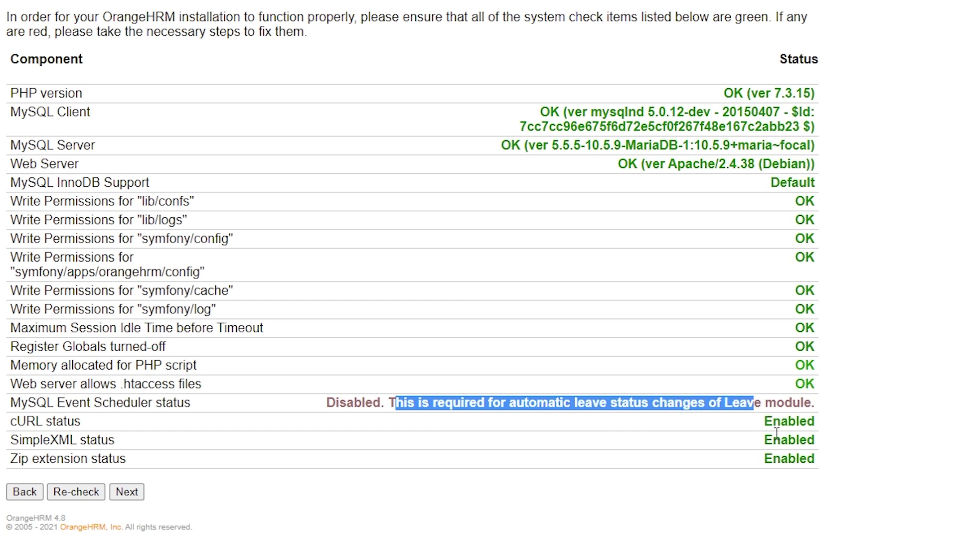
Enter organization name DB Tech with country United States.
click(132, 495)
click(254, 70)
text(D)
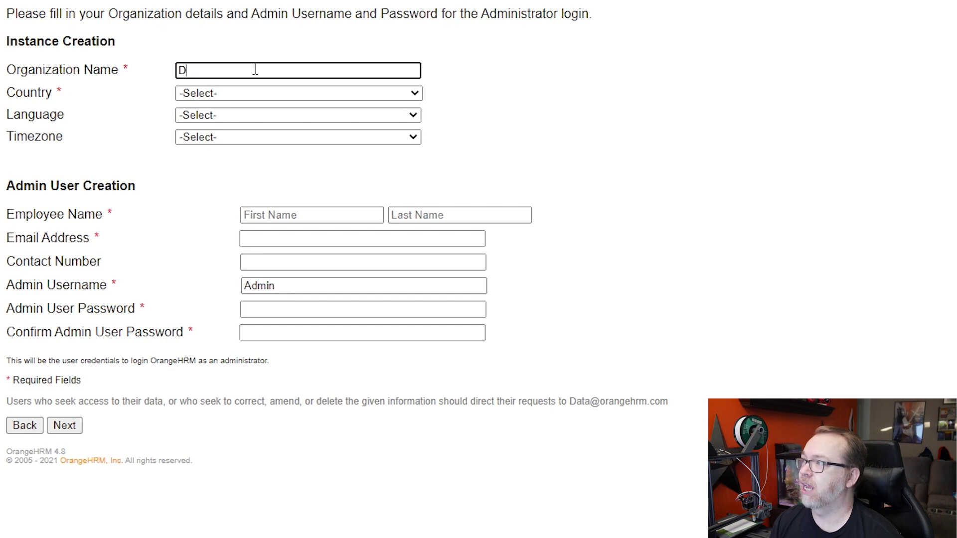
key(Tab)
key(Down)
key(End)
key(Up)
key(Up)
key(Up)
key(Up)
key(Up)
key(Up)
key(Up)
key(Up)
key(Up)
key(Up)
key(Up)
key(Up)
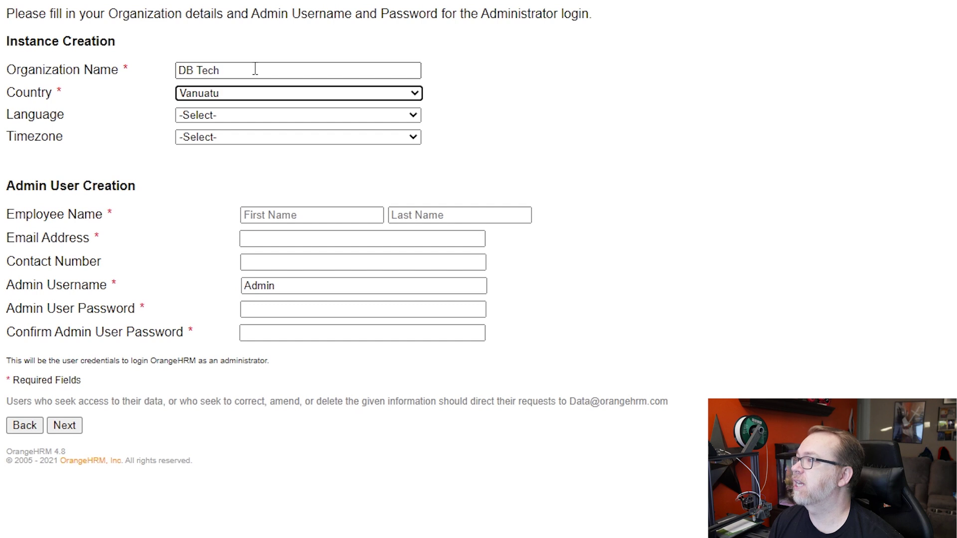
key(Up)
key(Tab)
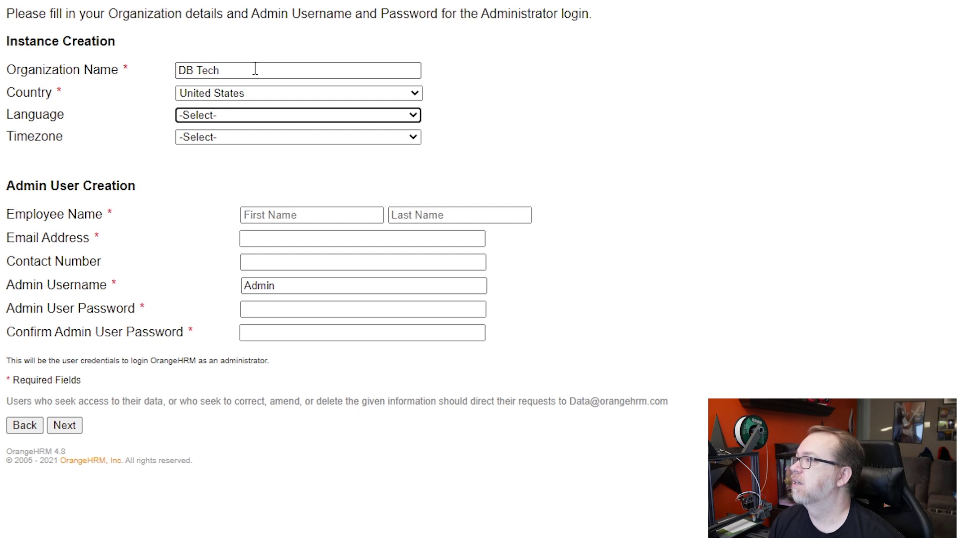
Choose English (United States) as language and America/Denver as timezone.
key(Down)
key(Tab)
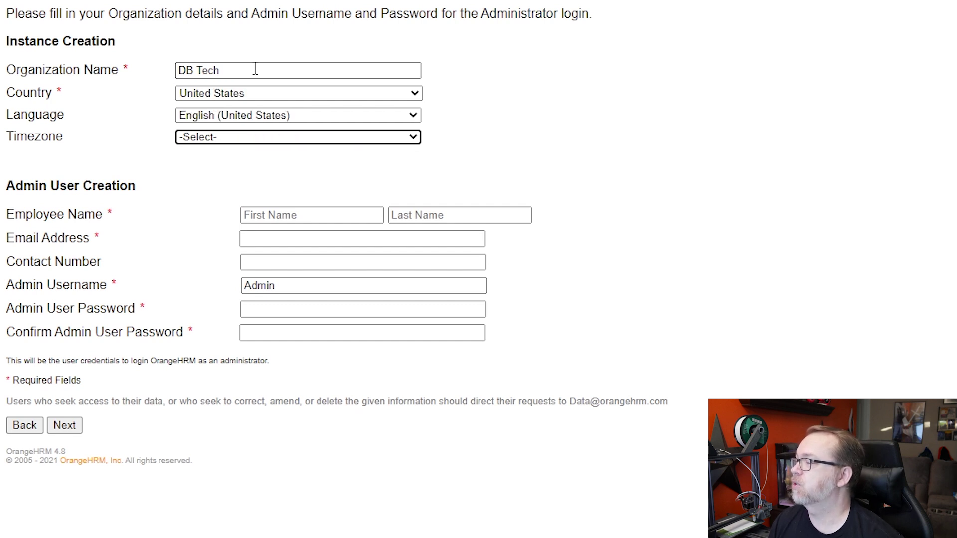
key(Down)
key(Down)
key(Down)
key(Down)
key(Down)
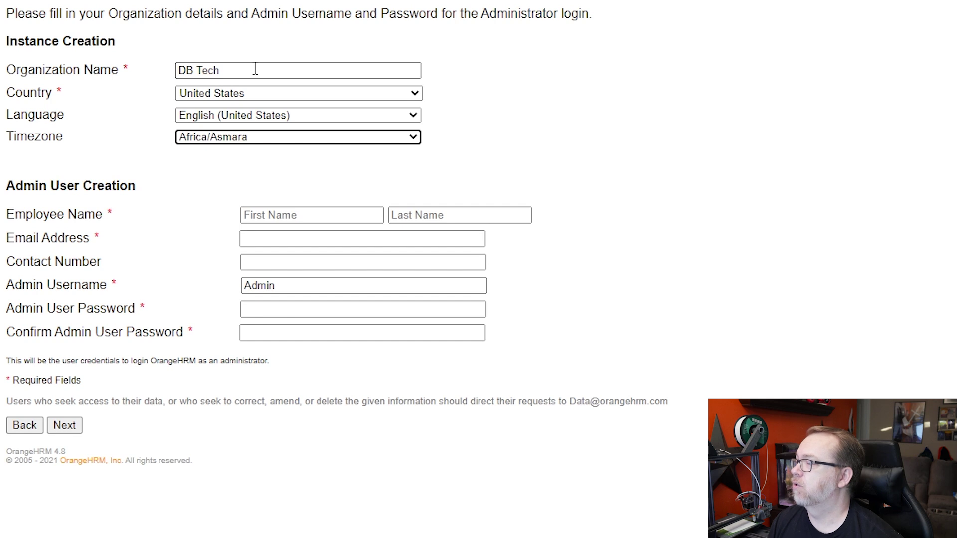
click(294, 137)
scroll(294, 249, down, 20)
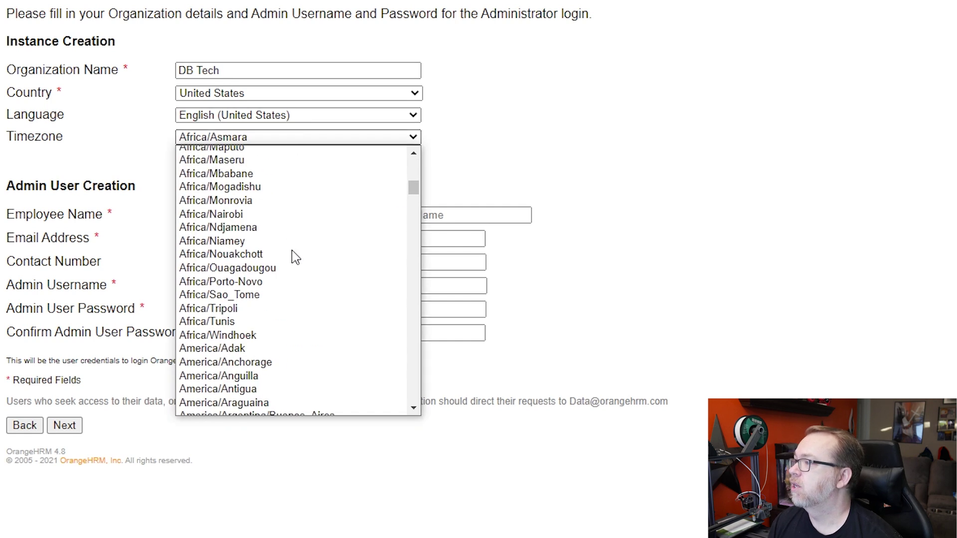
scroll(293, 256, up, 3)
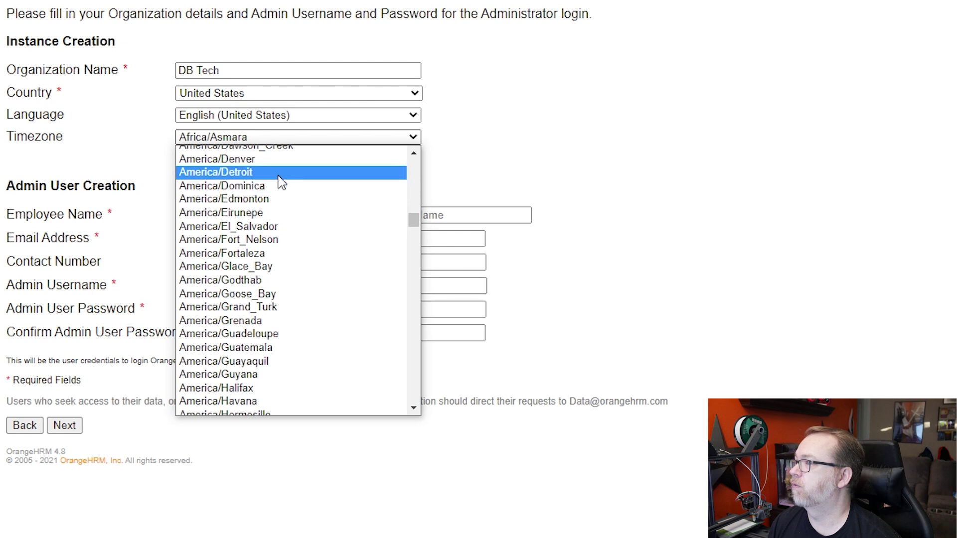
click(275, 156)
Fill in the admin's name, e-mail, username and password, then submit the details.
click(306, 215)
text(David)
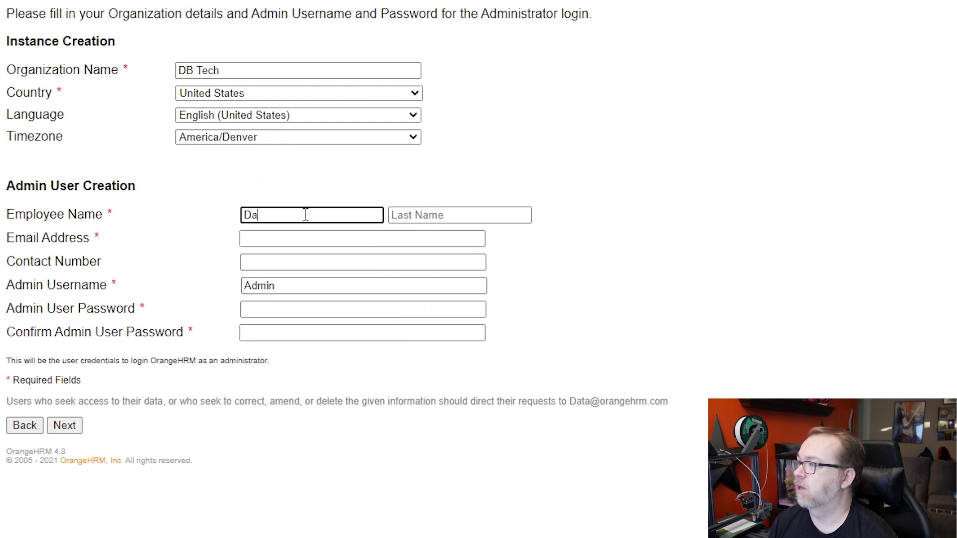
key(Tab)
text(B)
key(Tab)
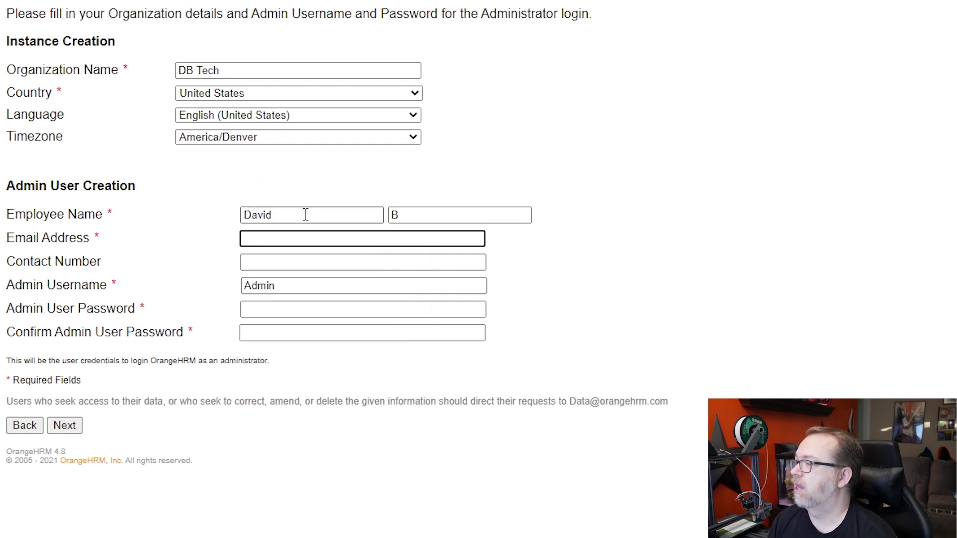
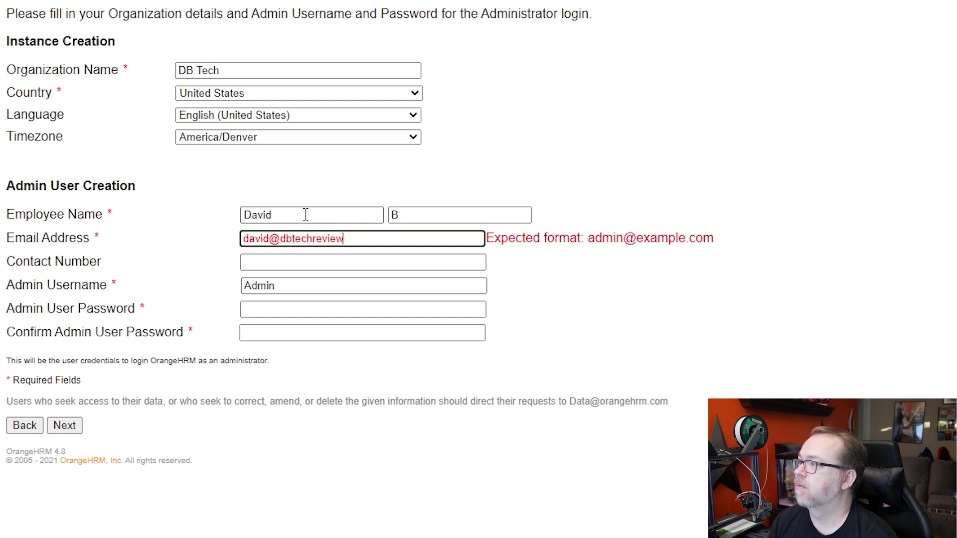
key(Tab)
key(Tab)
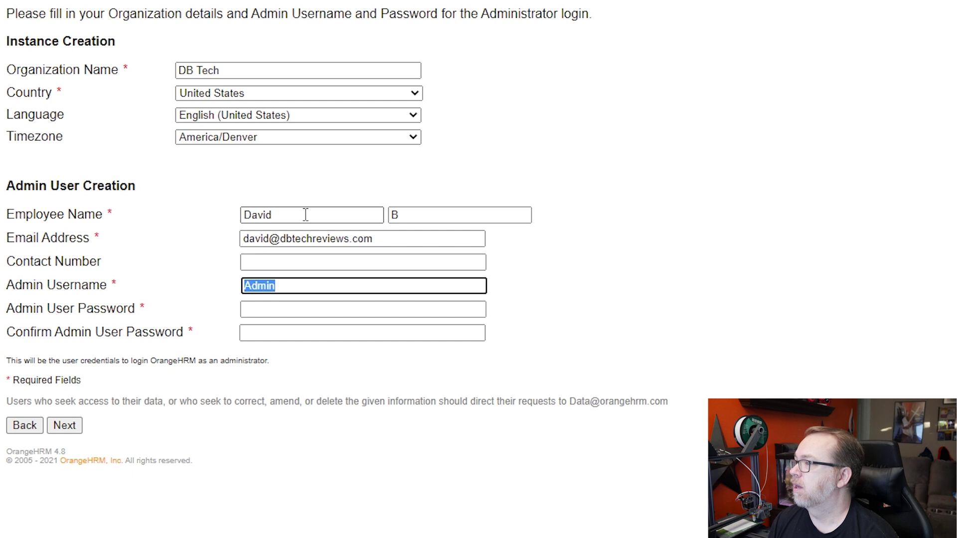
text(dbtech)
key(Tab)
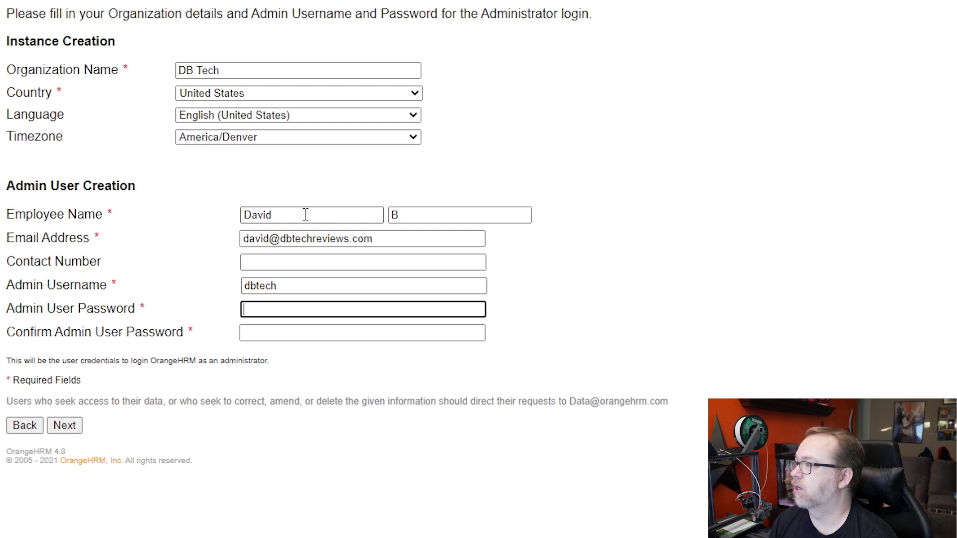
key(Tab)
text(•••••••••••)
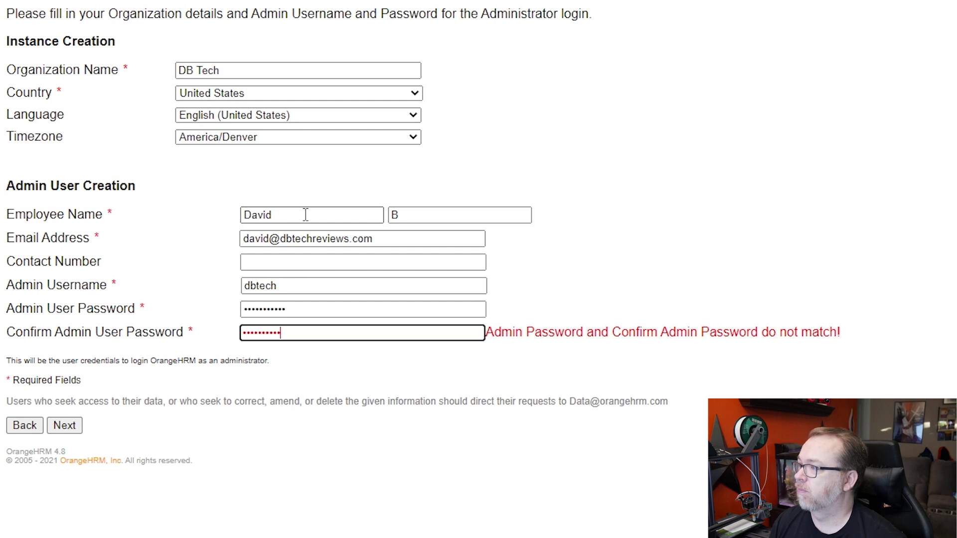
click(69, 426)
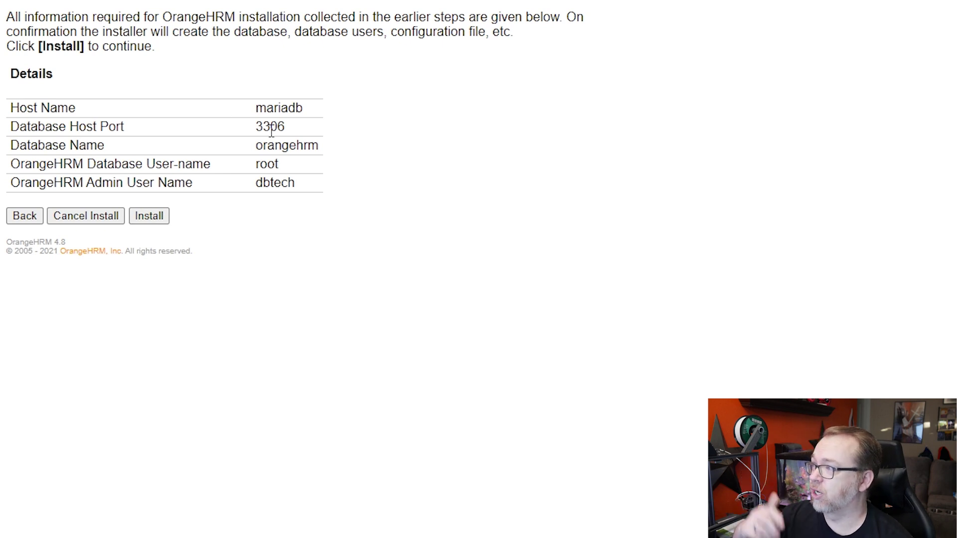
Install OrangeHRM 4.8, log in as the new admin to reach the Dashboard, and close the raw GitHub tab.
click(150, 218)
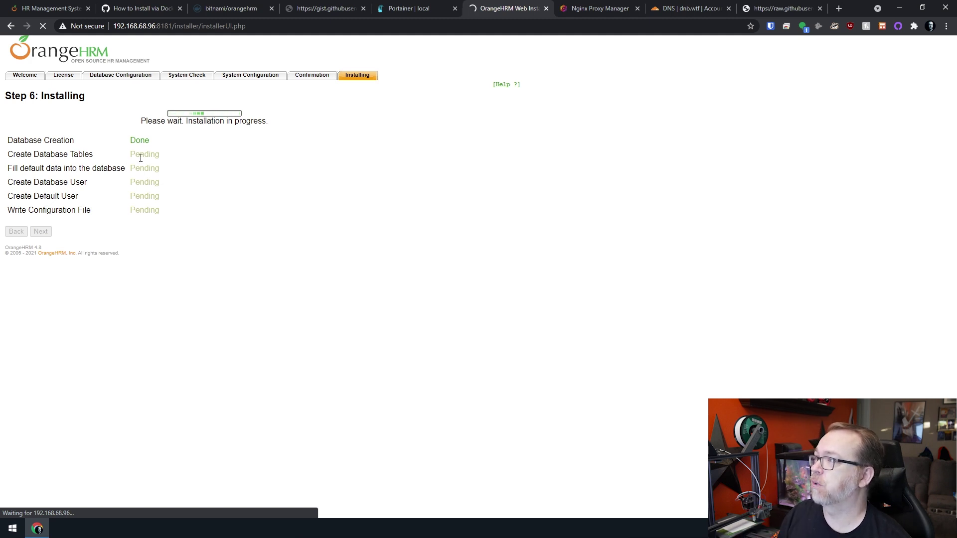
double_click(139, 155)
double_click(138, 142)
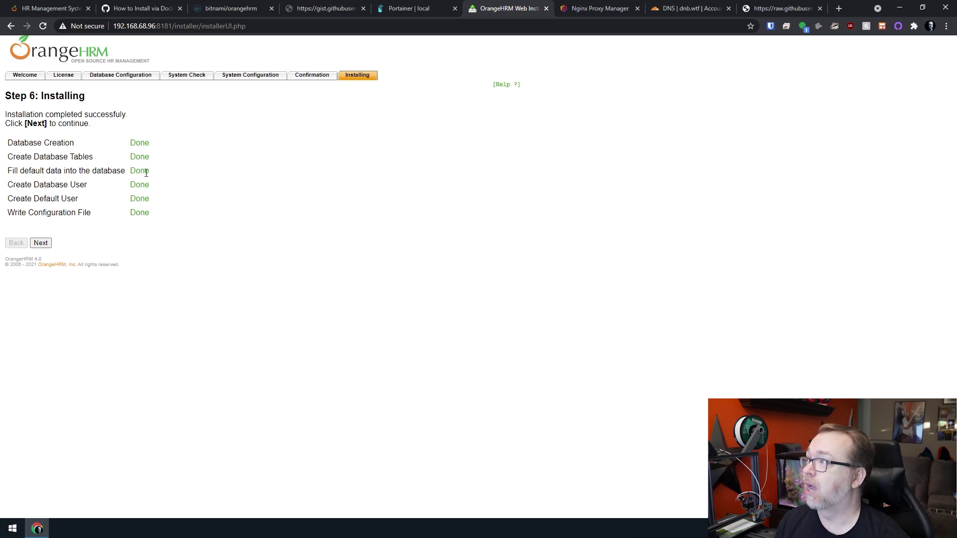
click(41, 243)
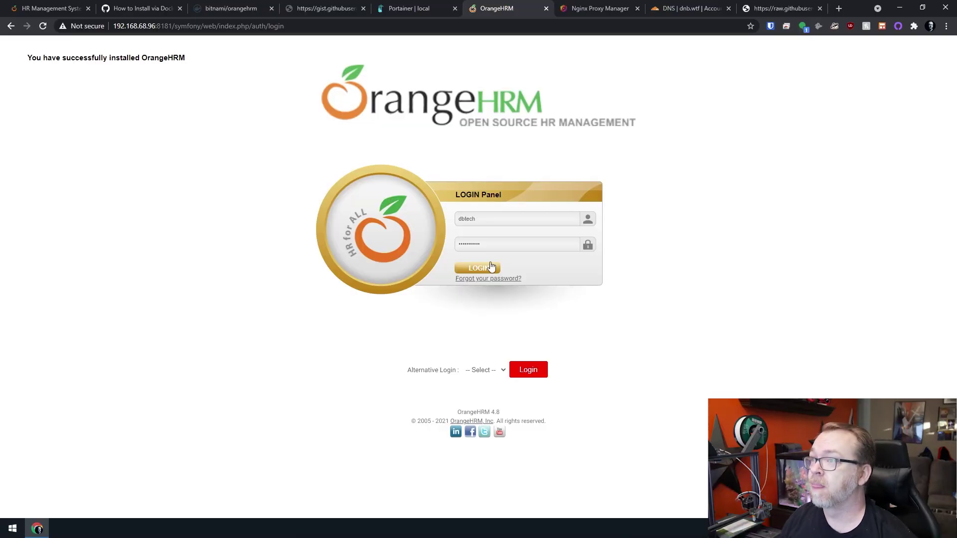
click(492, 271)
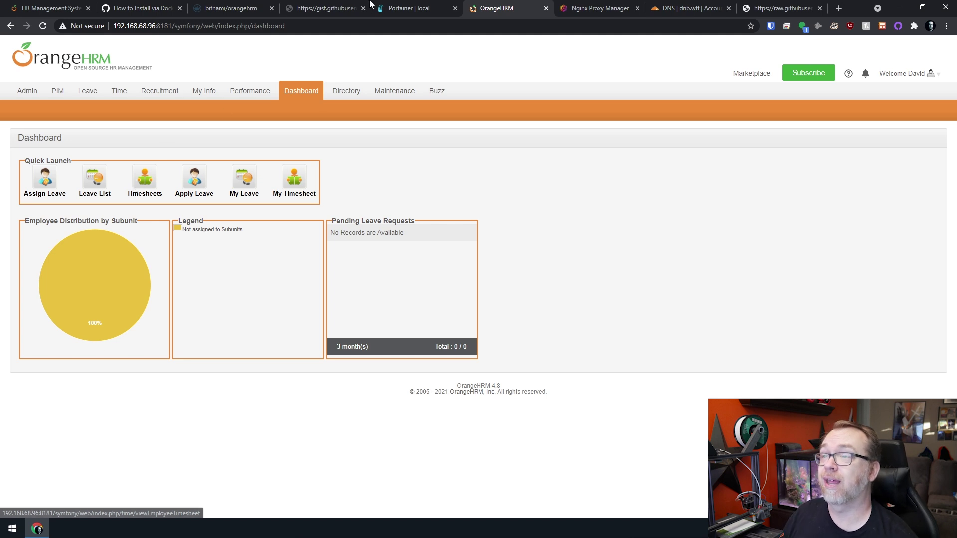
middle_click(785, 10)
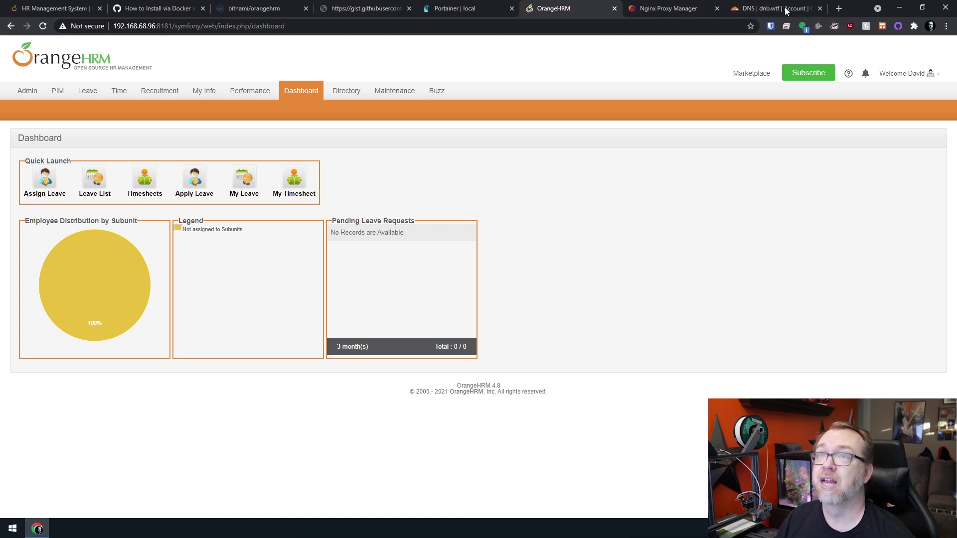
Create a DNS-only CNAME record hr targeting @ (dnb.wtf) in Cloudflare.
click(760, 11)
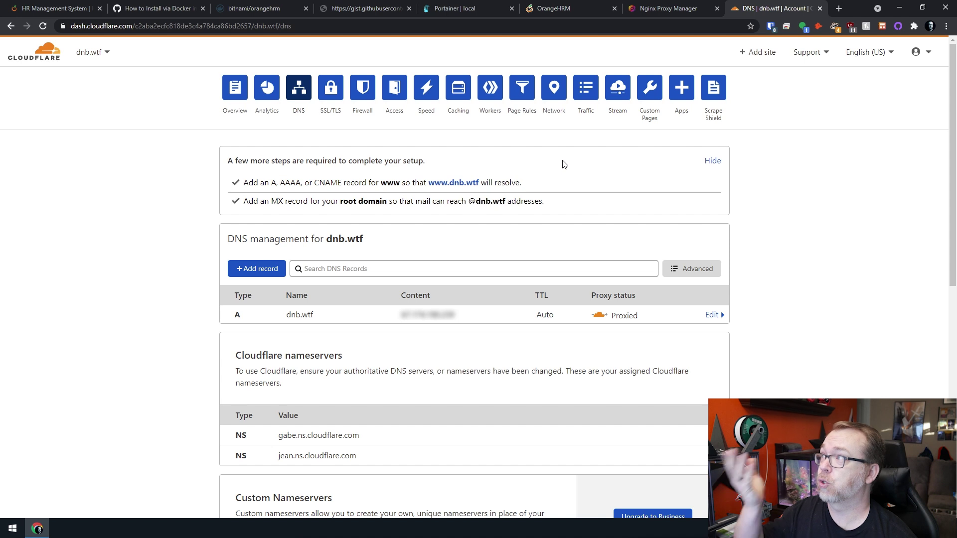
click(250, 275)
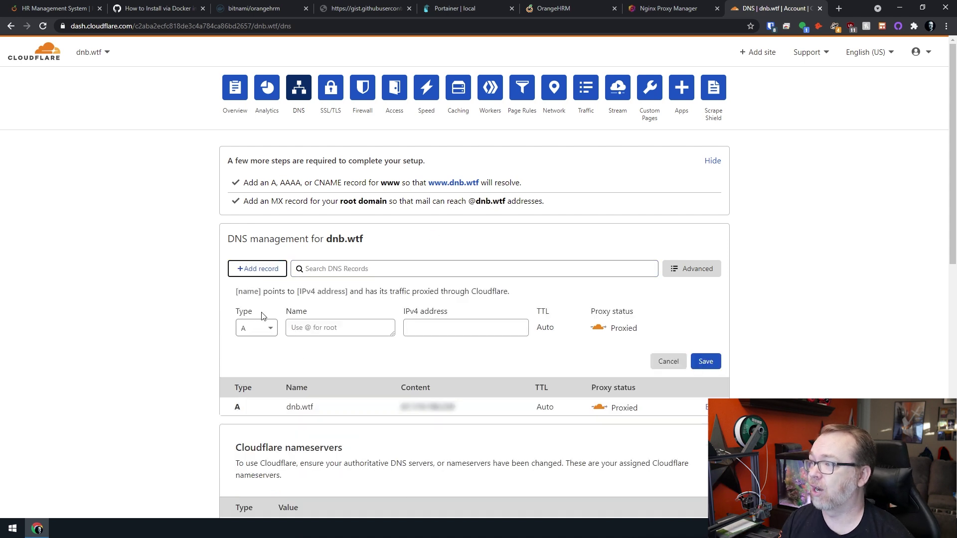
click(255, 328)
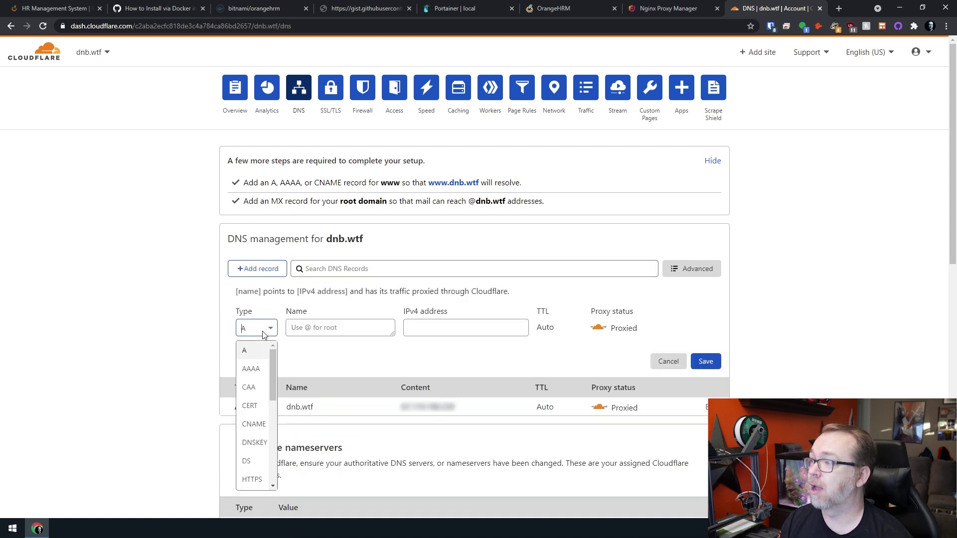
click(253, 424)
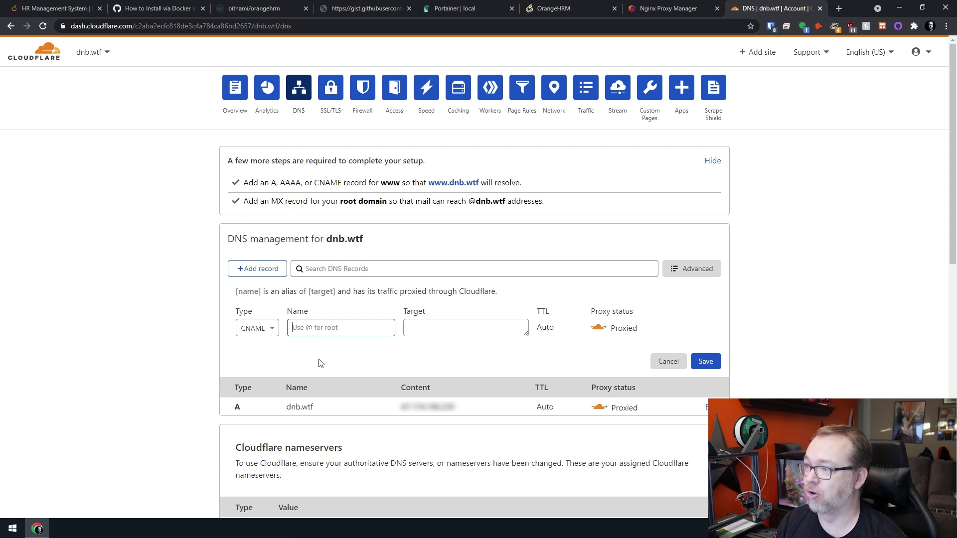
text(h)
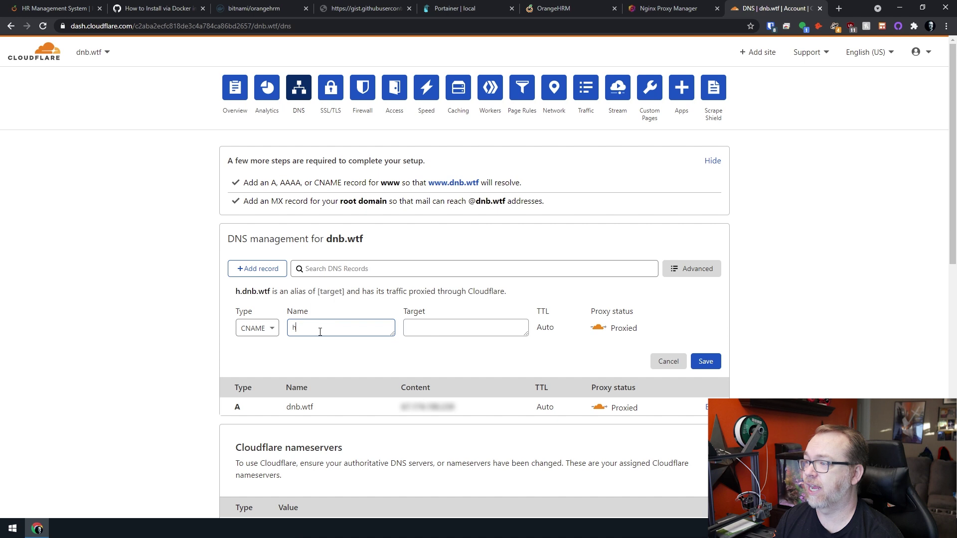
text(r)
key(Tab)
text(@)
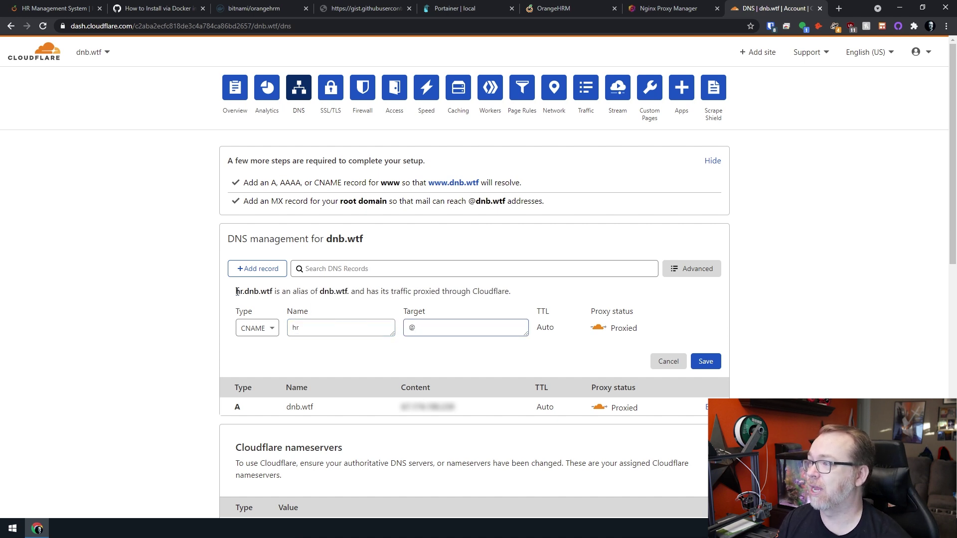
drag(236, 292, 275, 292)
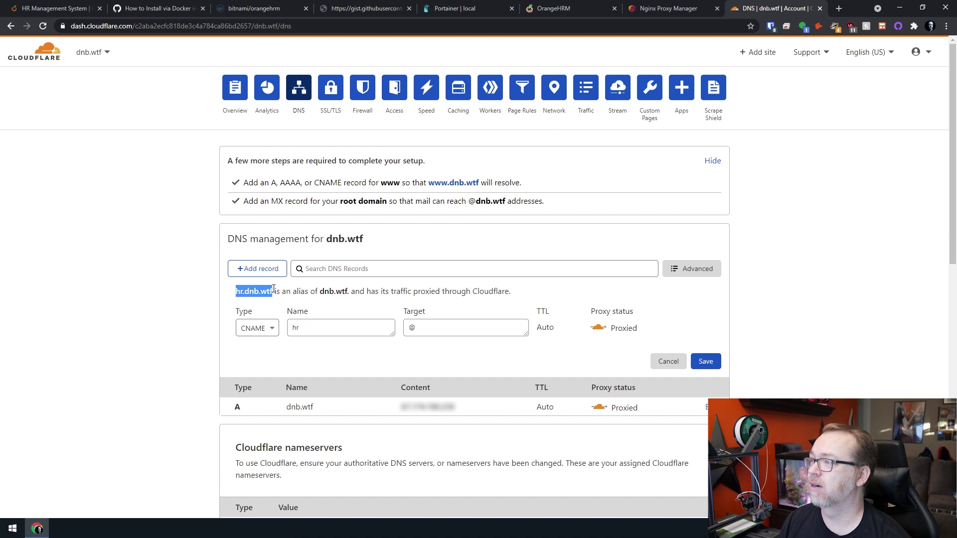
click(601, 330)
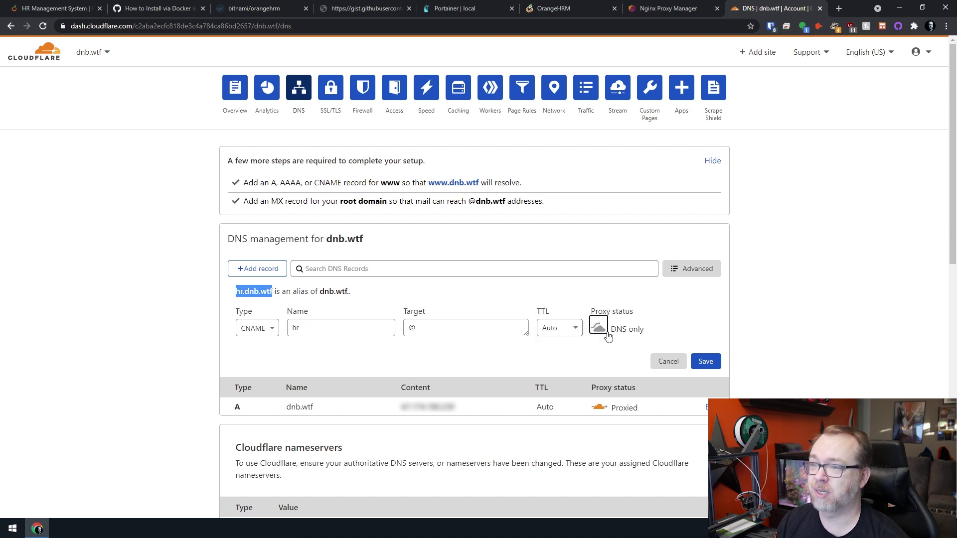
click(706, 361)
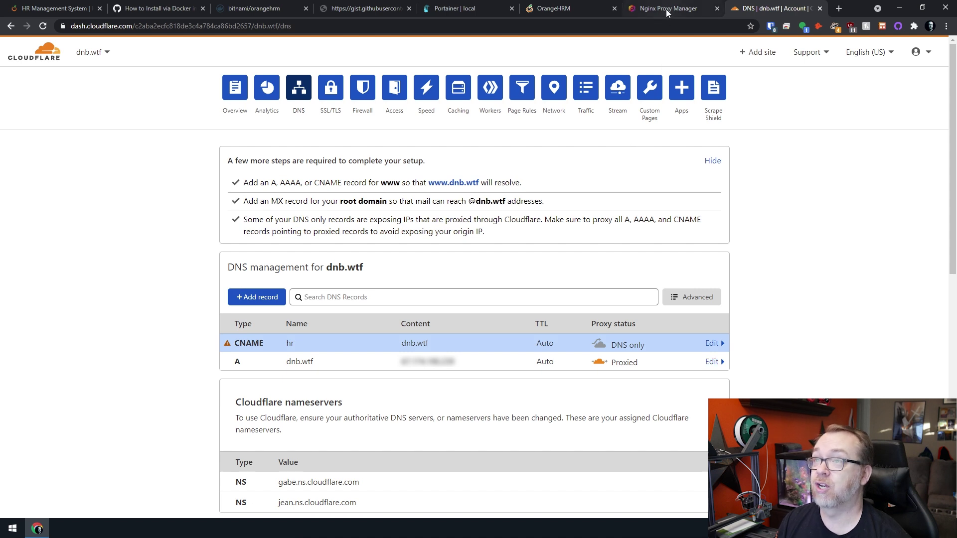
click(666, 9)
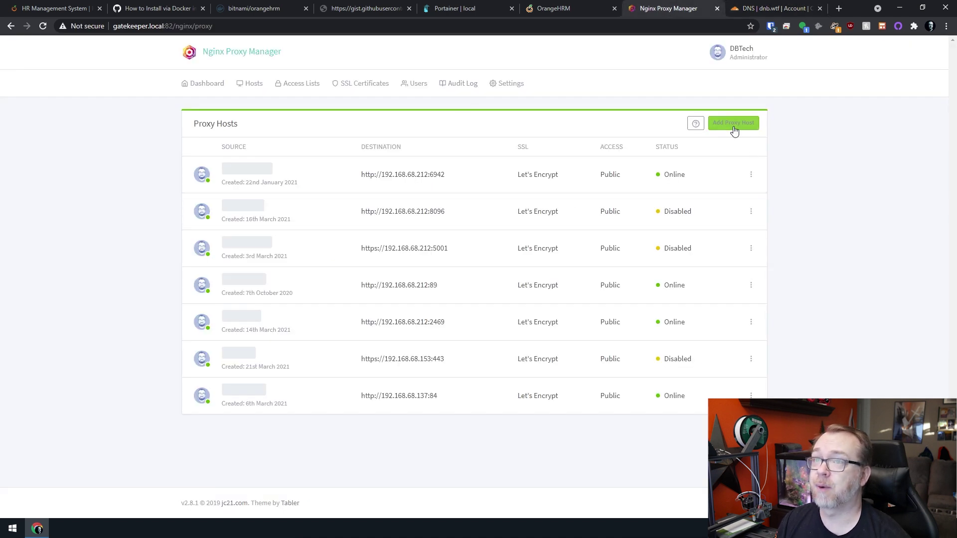
Add proxy host hr.dnb.wtf forwarding to 192.168.68.96:8181 with common exploits blocked.
click(732, 123)
click(446, 139)
text(hr.dnb.wtf)
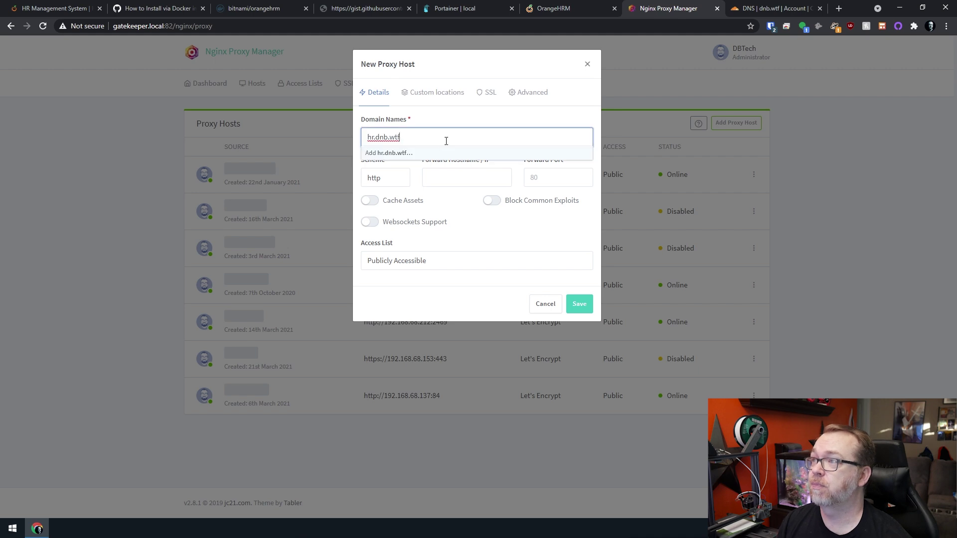
click(412, 155)
click(441, 179)
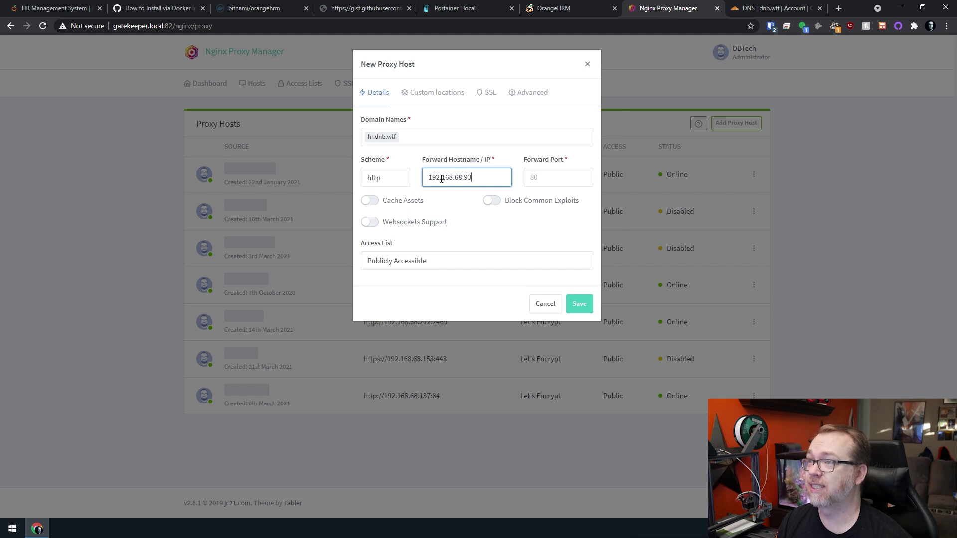
text(192.168.68.96)
key(Tab)
text(9)
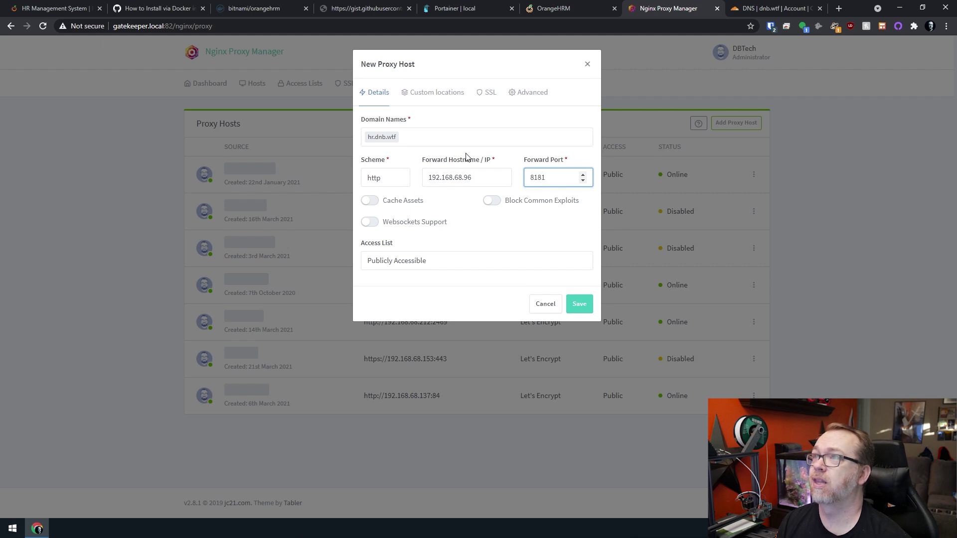
click(548, 11)
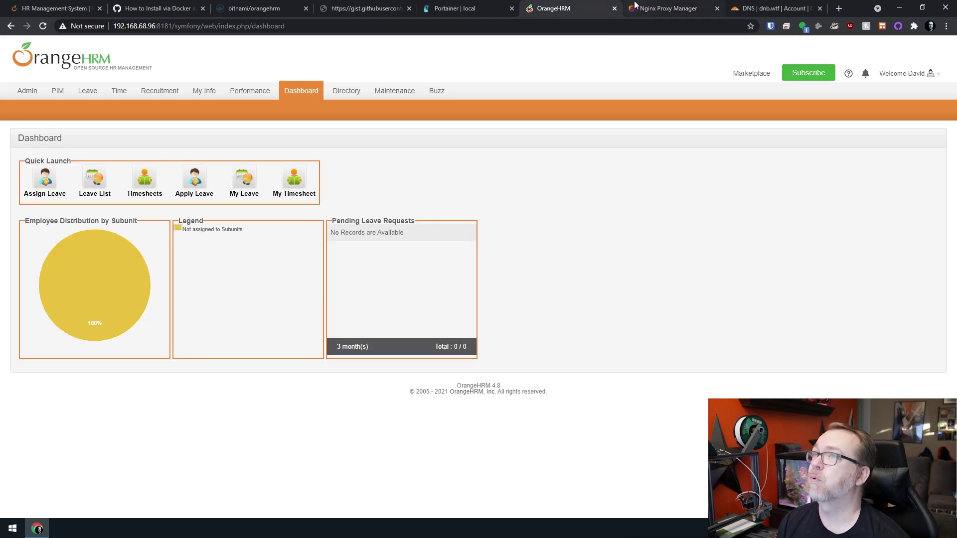
click(648, 8)
click(489, 203)
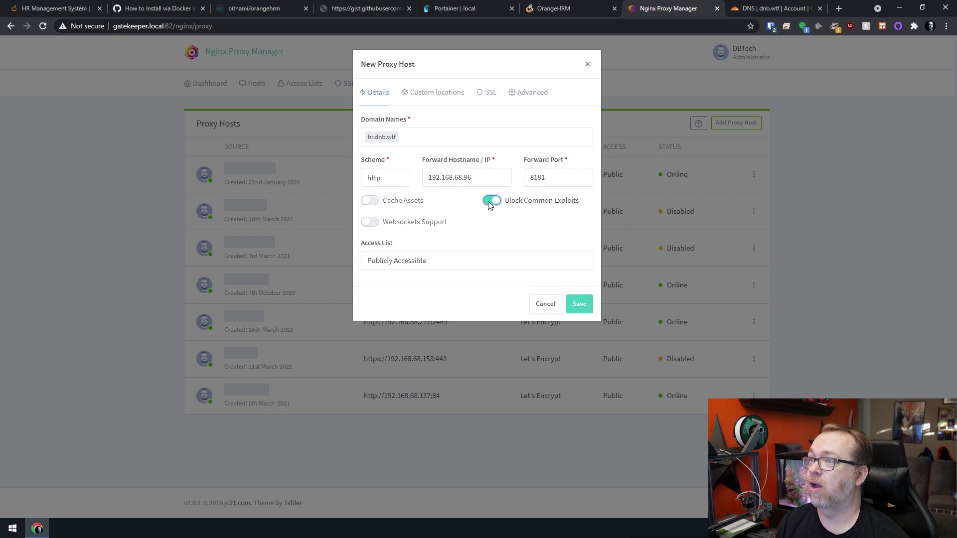
Request a Let's Encrypt certificate with Force SSL and HTTP/2, agree to the terms, and save.
click(489, 93)
click(468, 138)
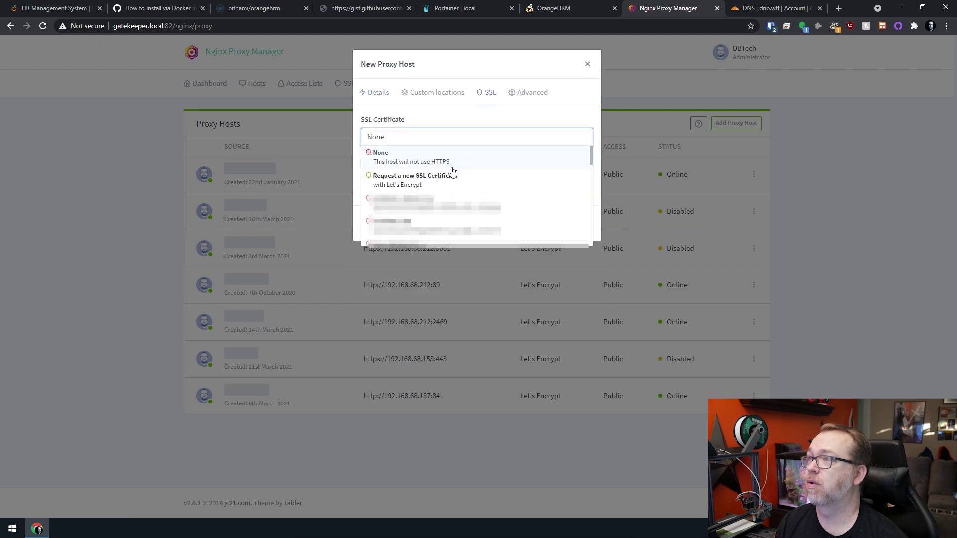
click(449, 171)
click(391, 161)
click(492, 160)
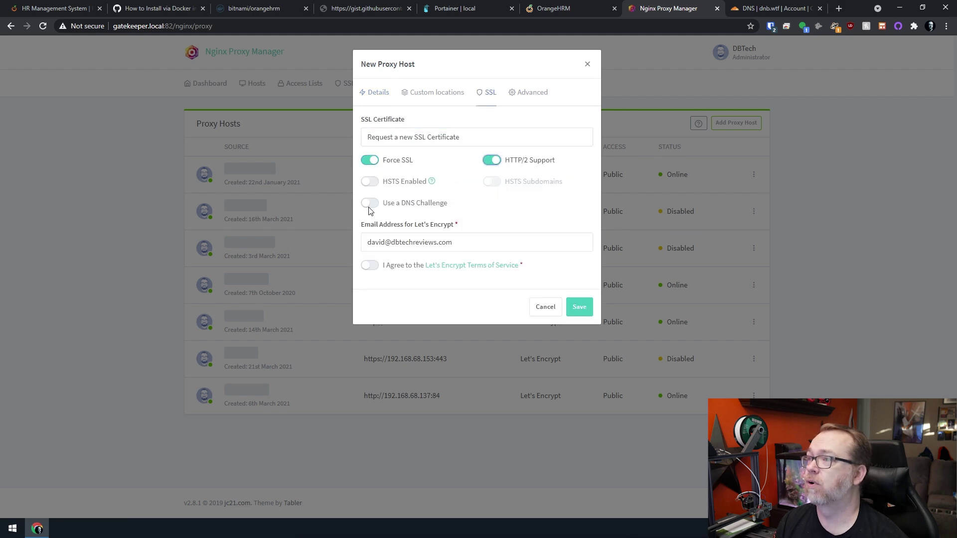
click(370, 265)
click(574, 306)
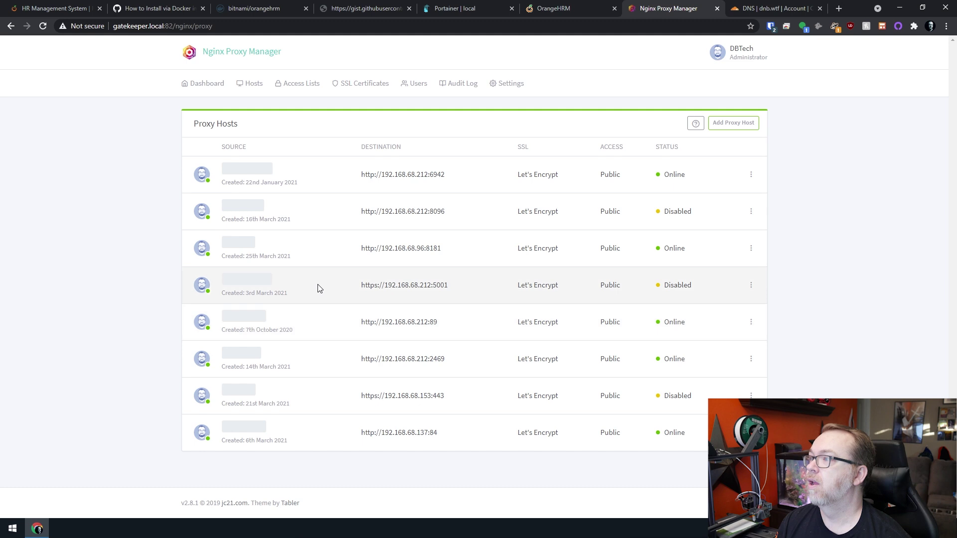
Re-edit the hr.dnb.wtf host to reapply Force SSL and HTTP/2, then save.
drag(363, 248, 440, 250)
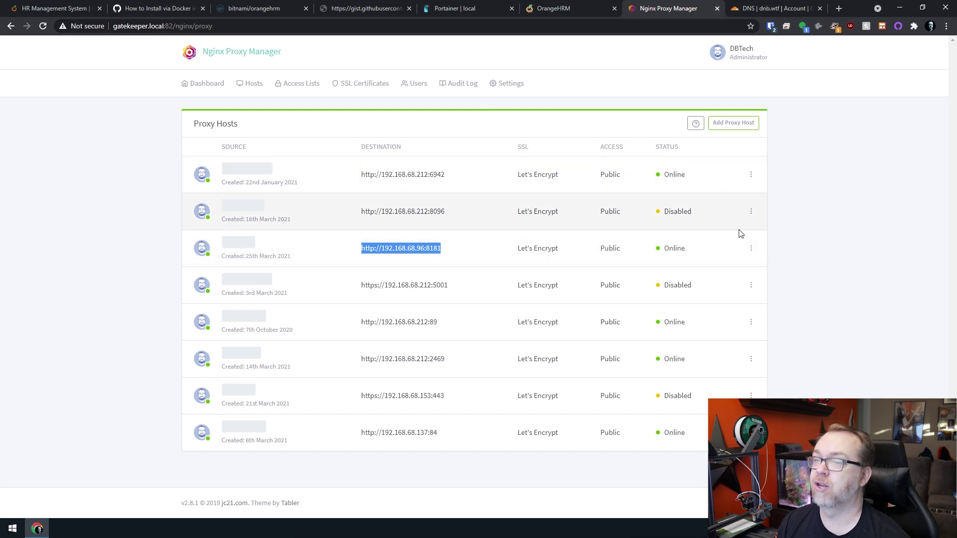
click(751, 249)
click(687, 266)
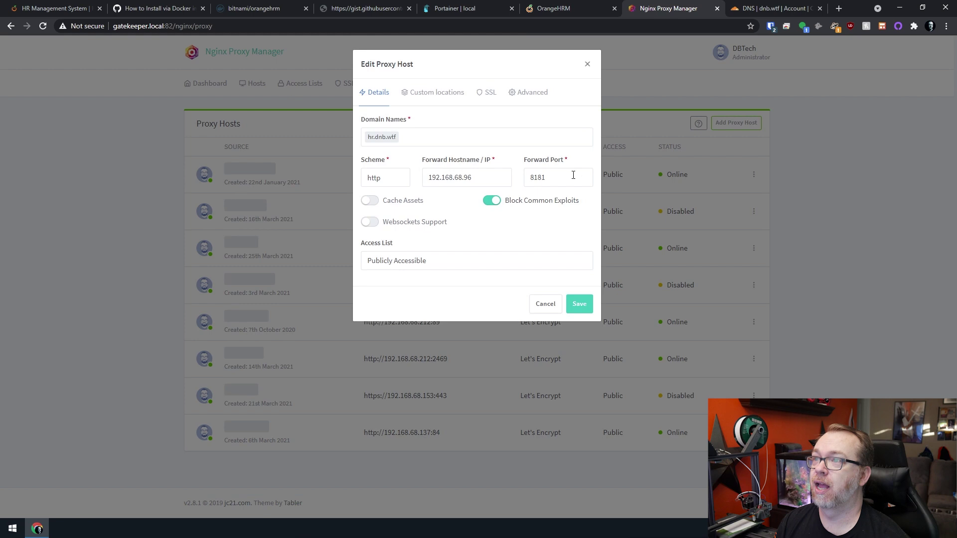
click(489, 97)
click(403, 158)
click(492, 160)
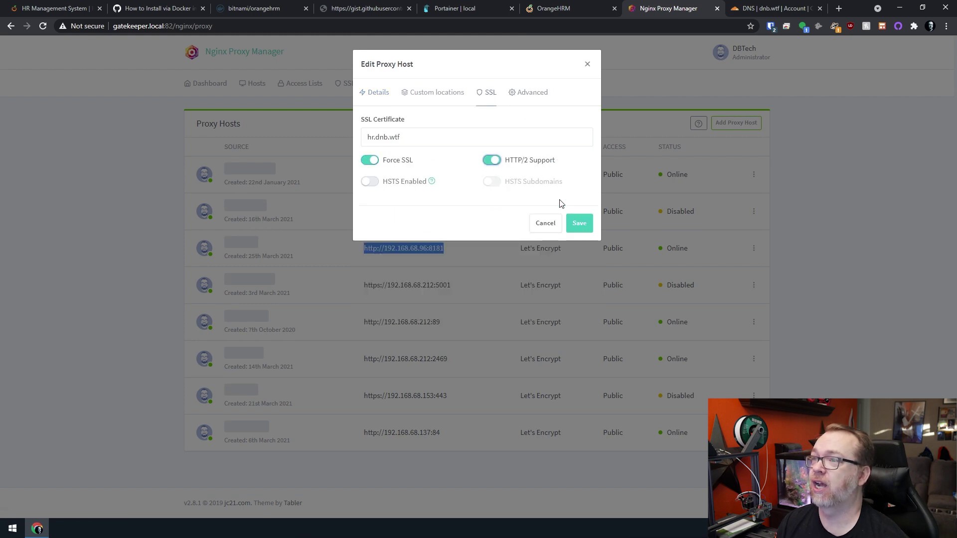
click(579, 223)
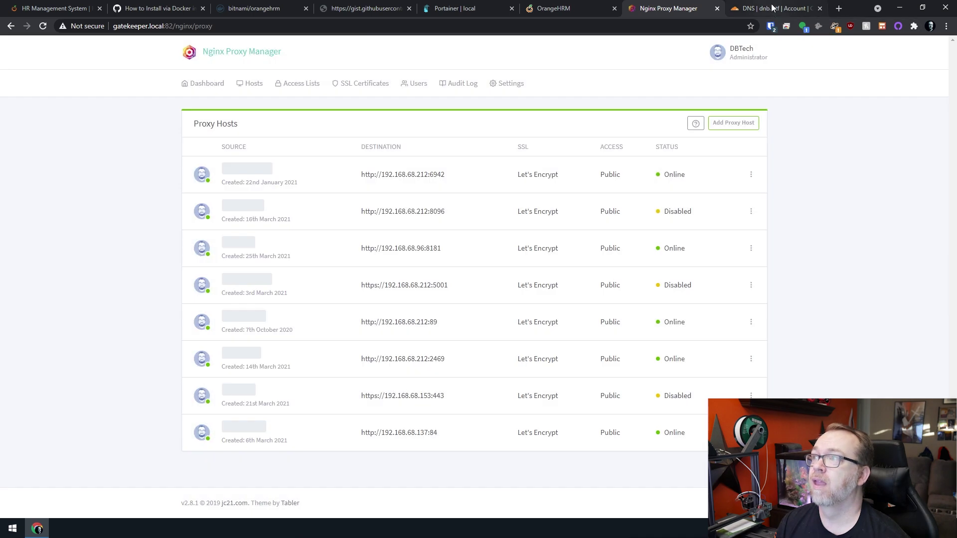
Switch Cloudflare's hr CNAME record to Proxied and save it.
click(774, 9)
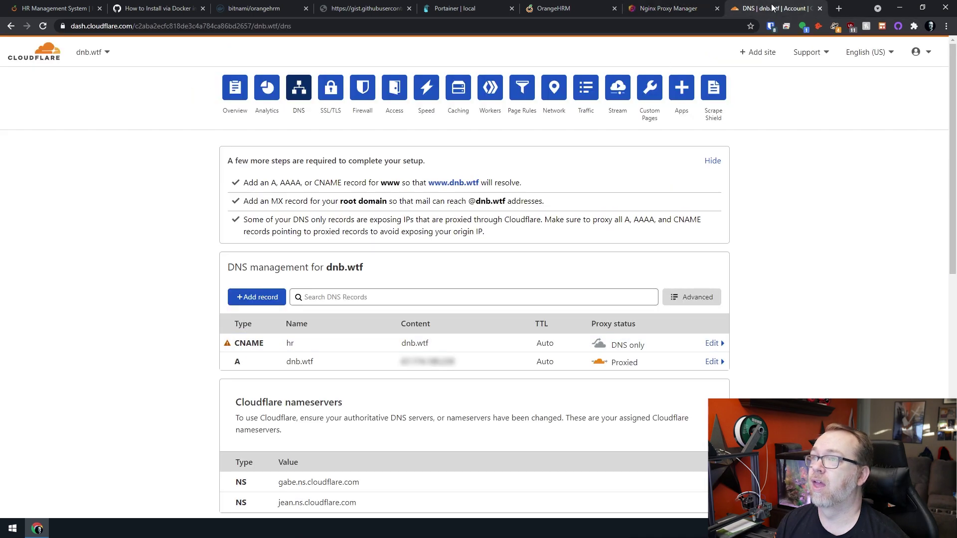
click(630, 345)
click(598, 383)
click(702, 412)
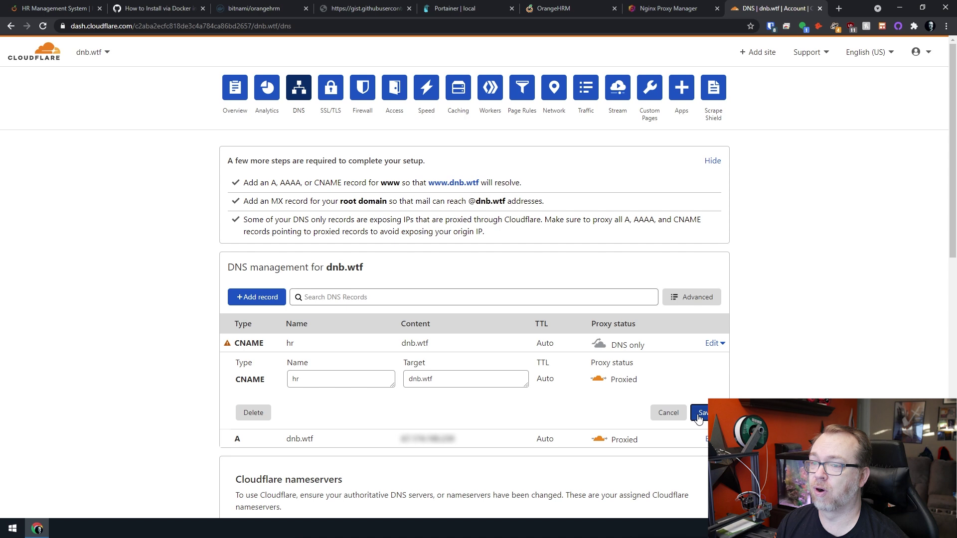
click(636, 9)
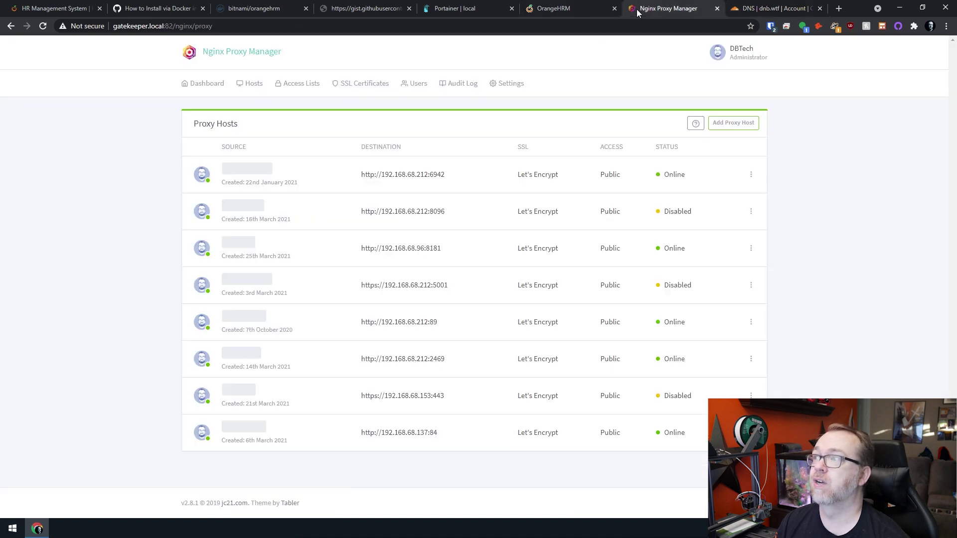
click(242, 243)
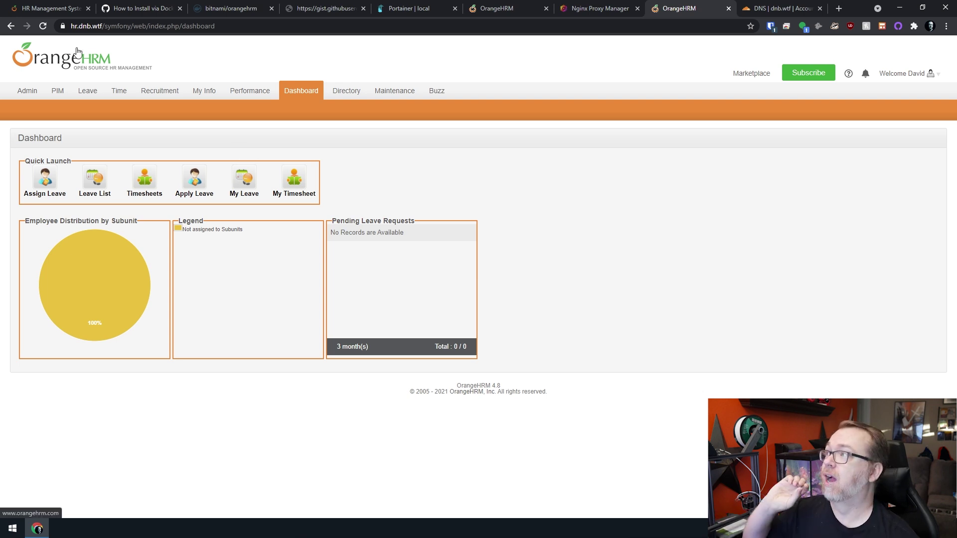
click(62, 26)
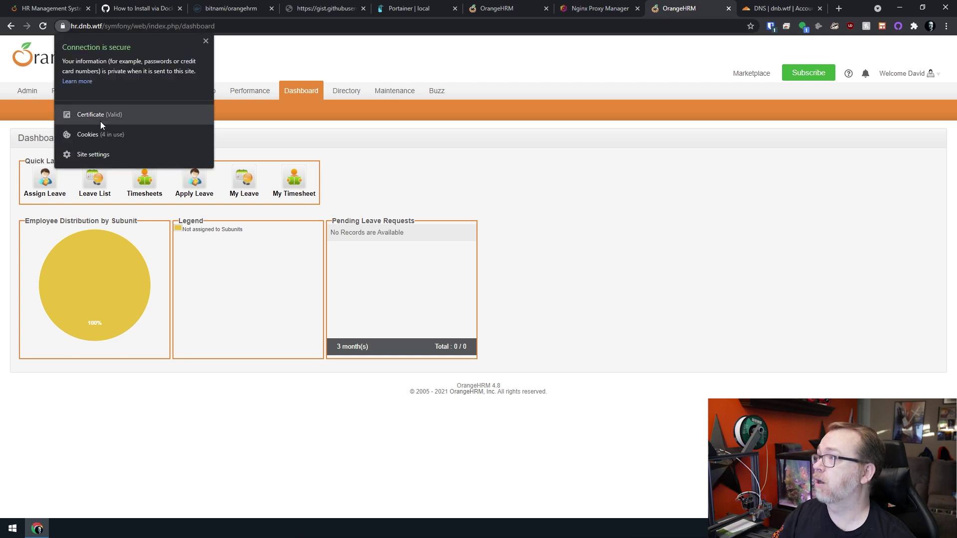
click(97, 115)
click(72, 136)
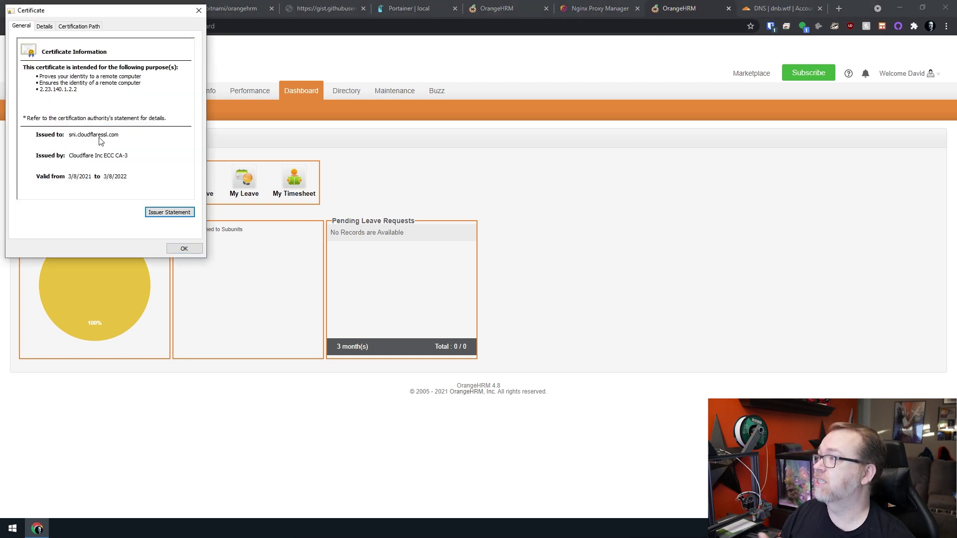